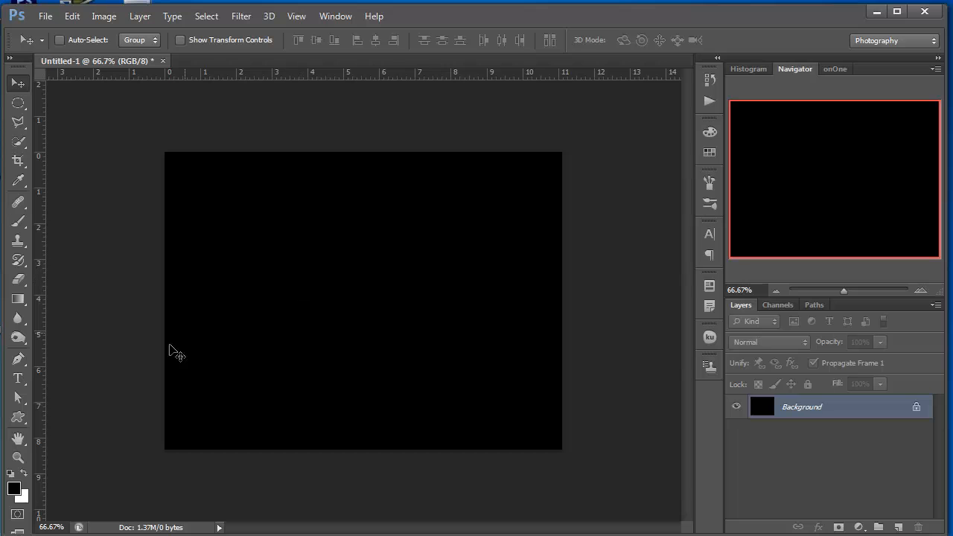
# Draw a black five-pointed star about 199 × 170 px in the lower-left part of the canvas with the Custom Shape tool
pyautogui.click(16, 416)
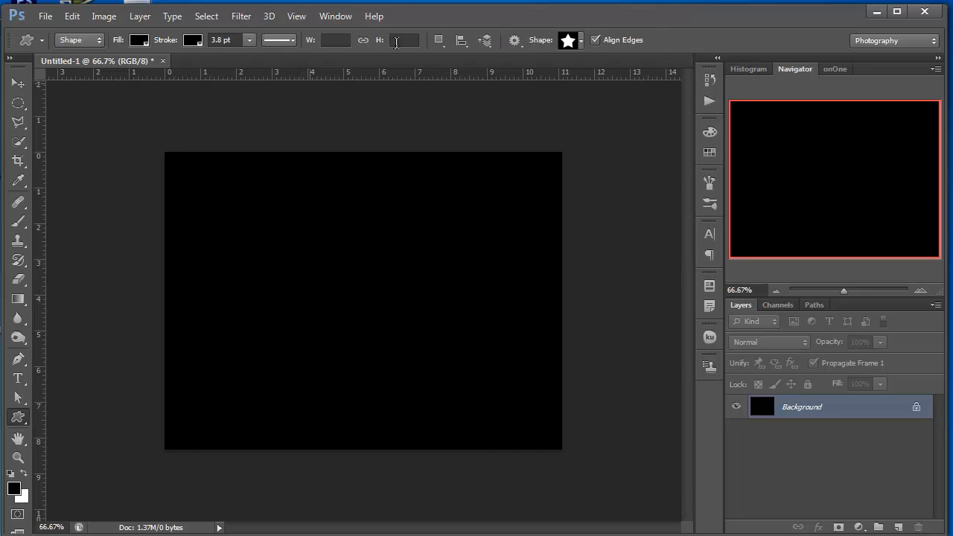
pyautogui.click(580, 42)
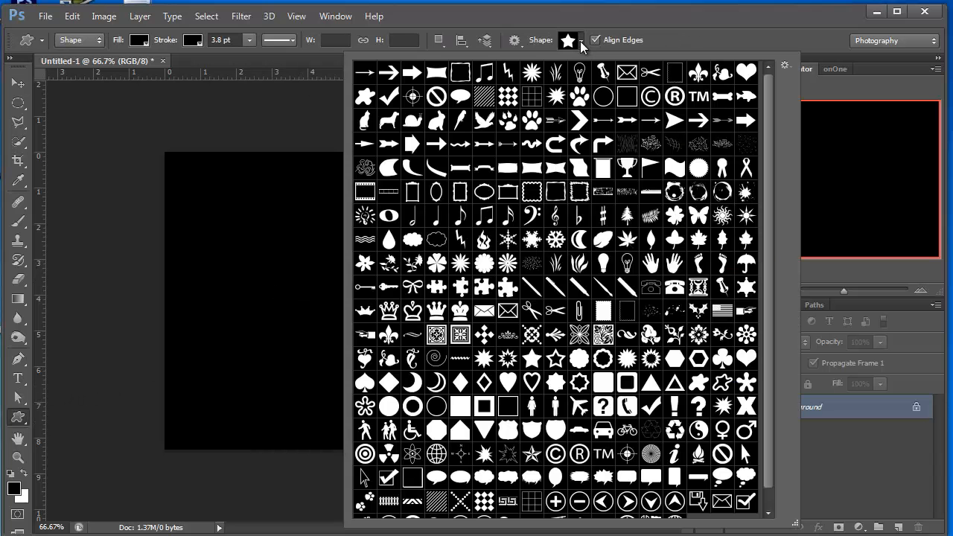
pyautogui.click(572, 41)
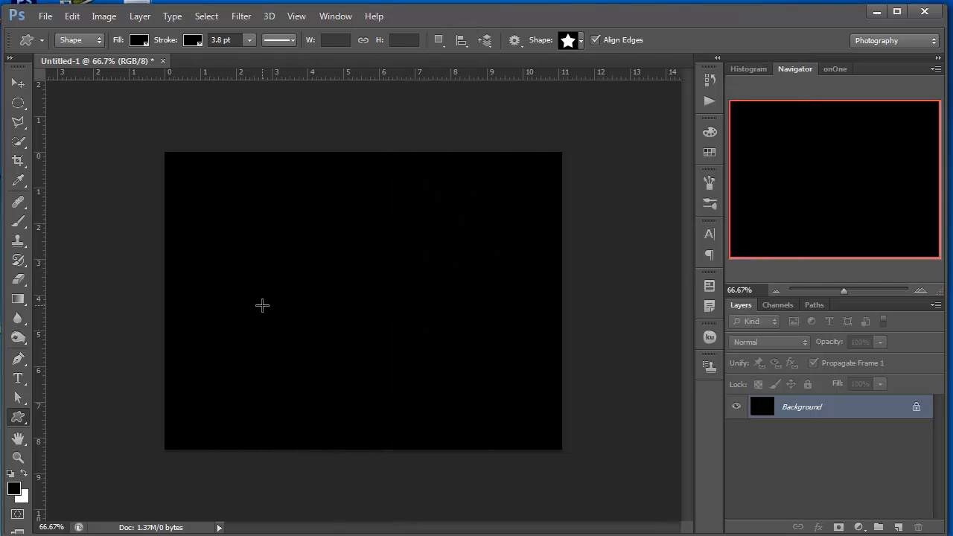
pyautogui.moveTo(224, 334); pyautogui.dragTo(321, 414)
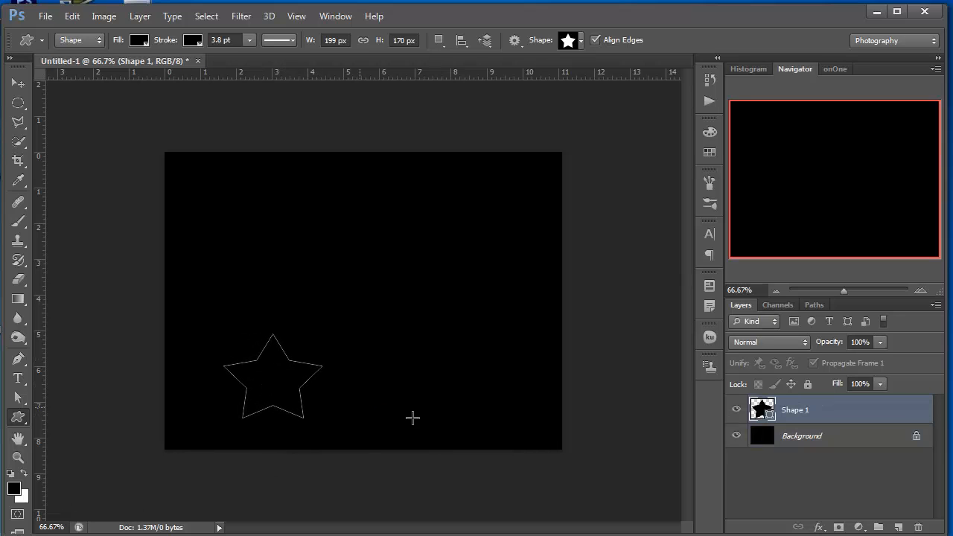
# Fill the Background layer with white and place crossing guides at about 8 on the horizontal ruler and 2.2 on the vertical ruler
pyautogui.click(802, 439)
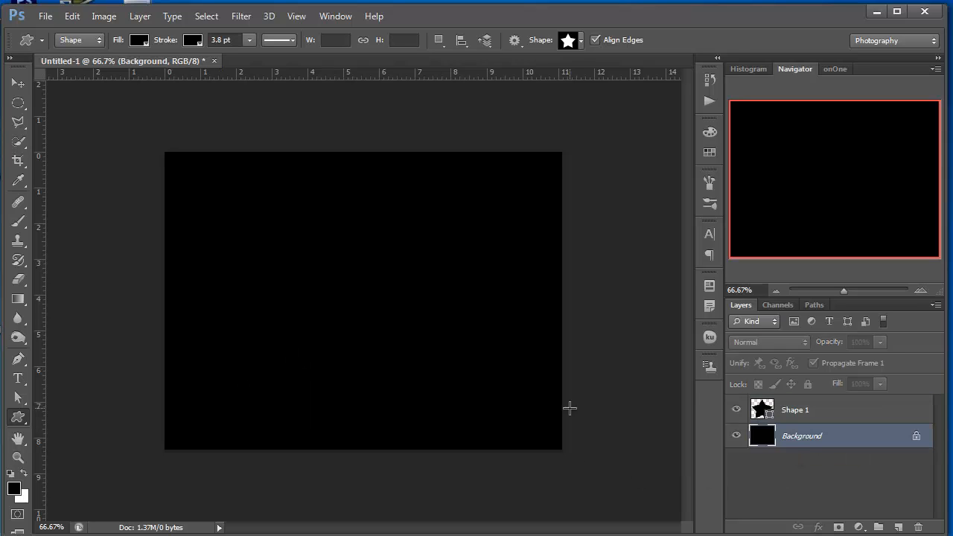
pyautogui.hotkey('ctrl', 'BackSpace')
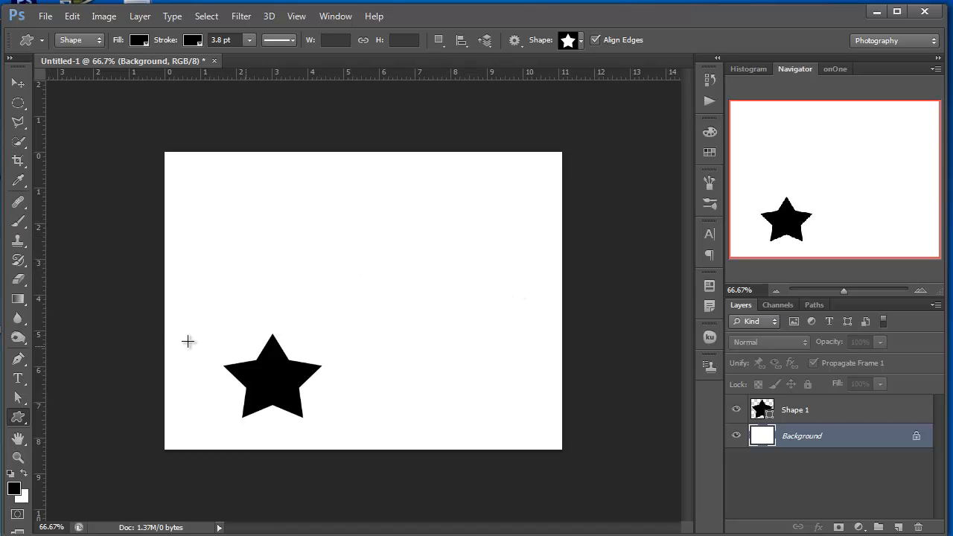
pyautogui.moveTo(38, 293); pyautogui.dragTo(452, 311)
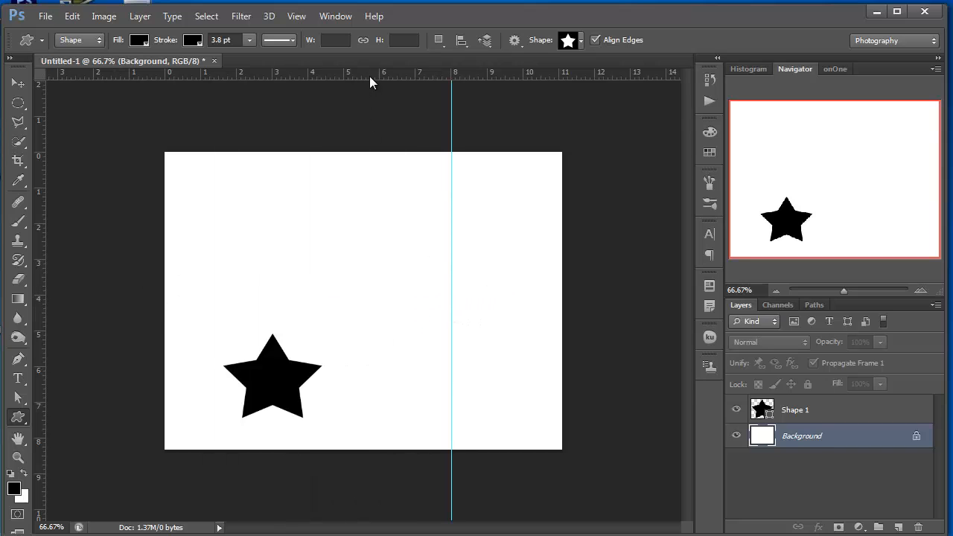
pyautogui.moveTo(371, 82); pyautogui.dragTo(370, 233)
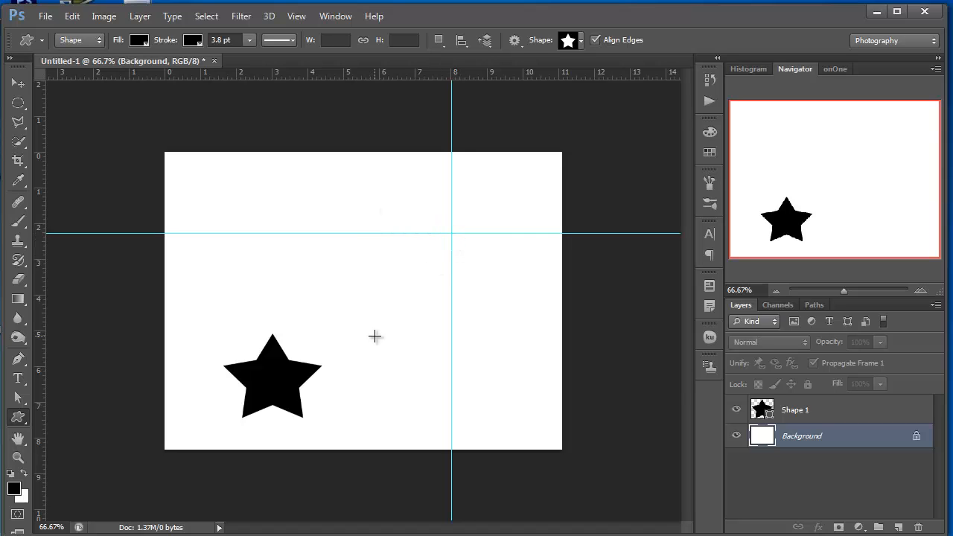
# On a new layer beneath the star, fill a black polygonal lasso triangle from the star's upper point to the guide crossing and inner notch, leaving nothing selected
pyautogui.click(20, 121)
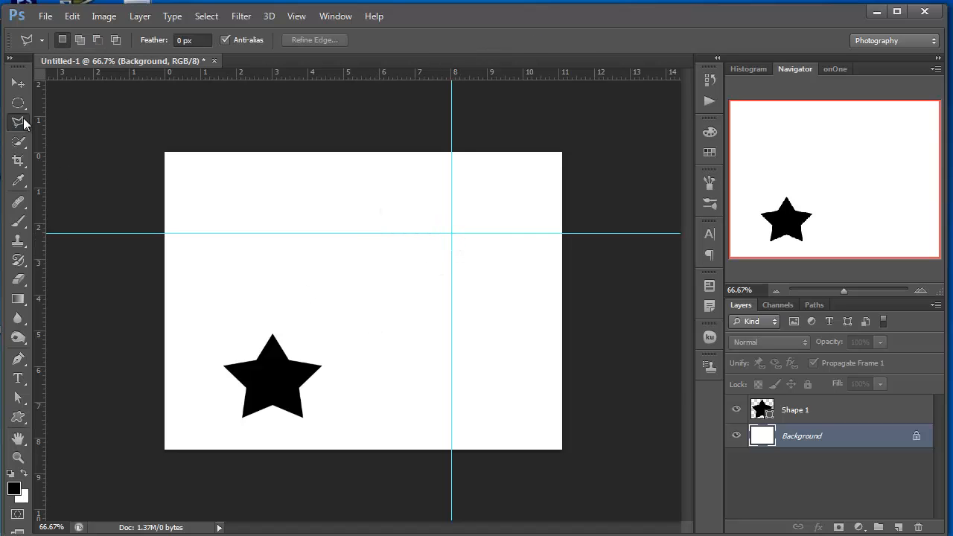
pyautogui.click(272, 334)
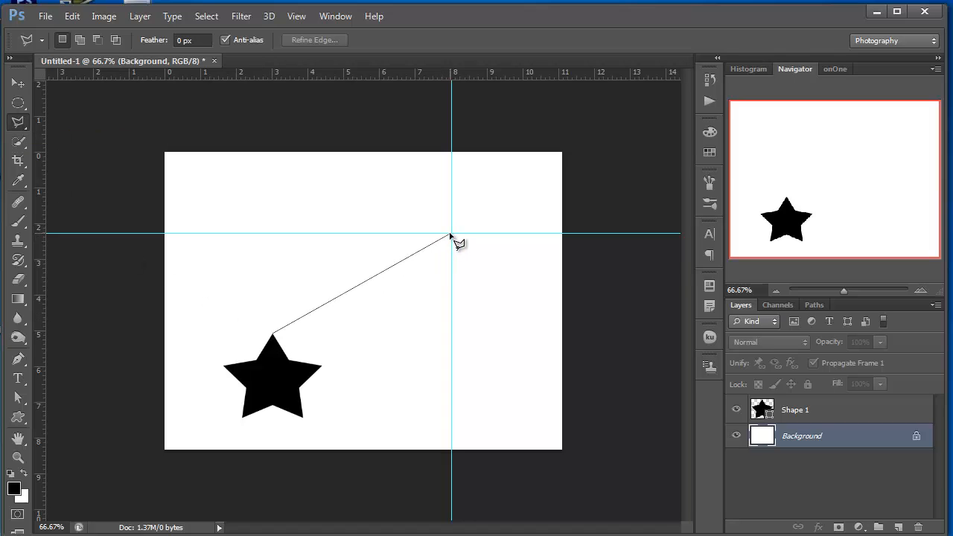
pyautogui.click(451, 235)
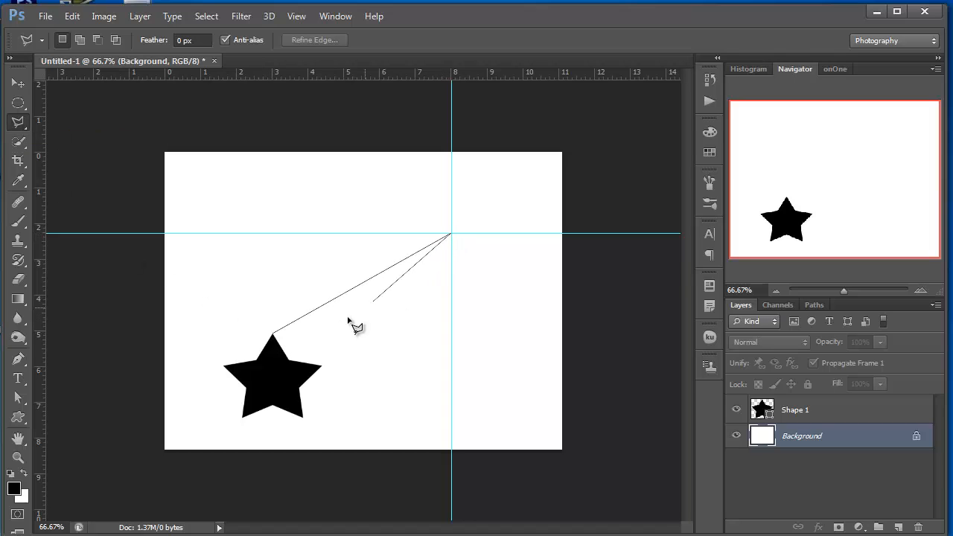
pyautogui.doubleClick(289, 358)
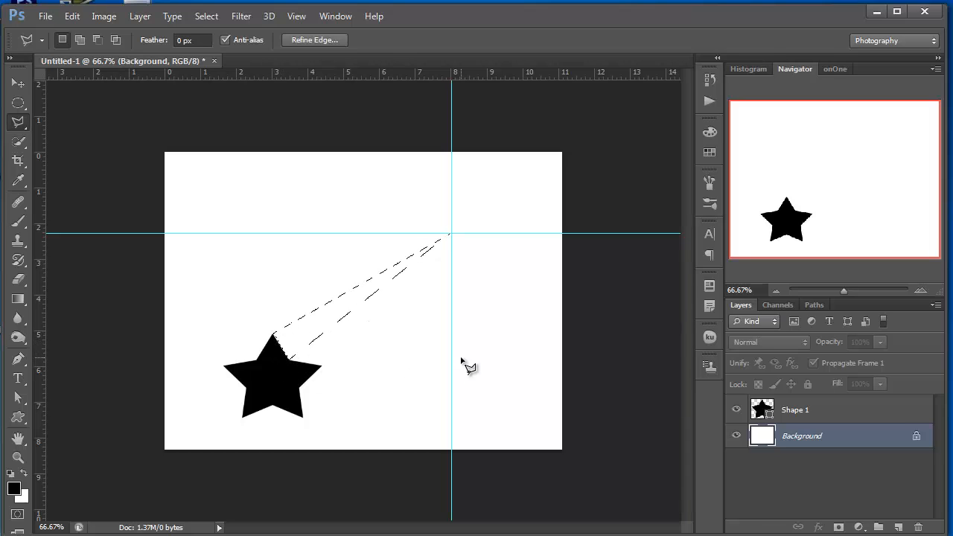
pyautogui.hotkey('ctrl', 'shift', 'alt', 'n')
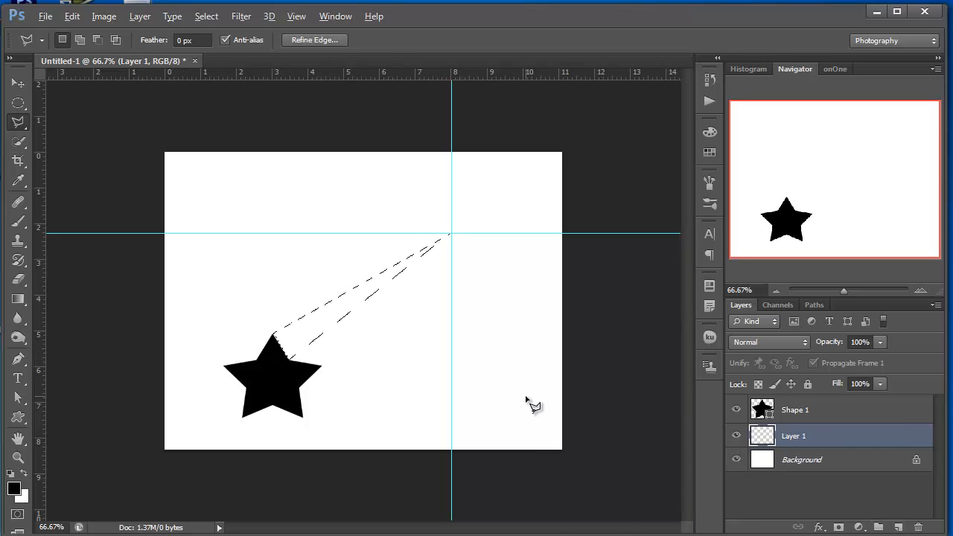
pyautogui.hotkey('alt', 'BackSpace')
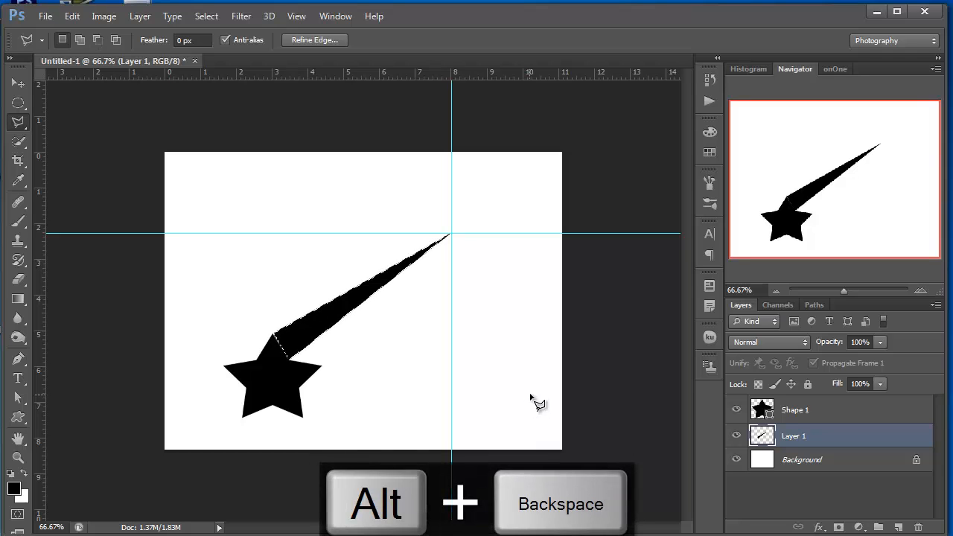
pyautogui.hotkey('ctrl', 'd')
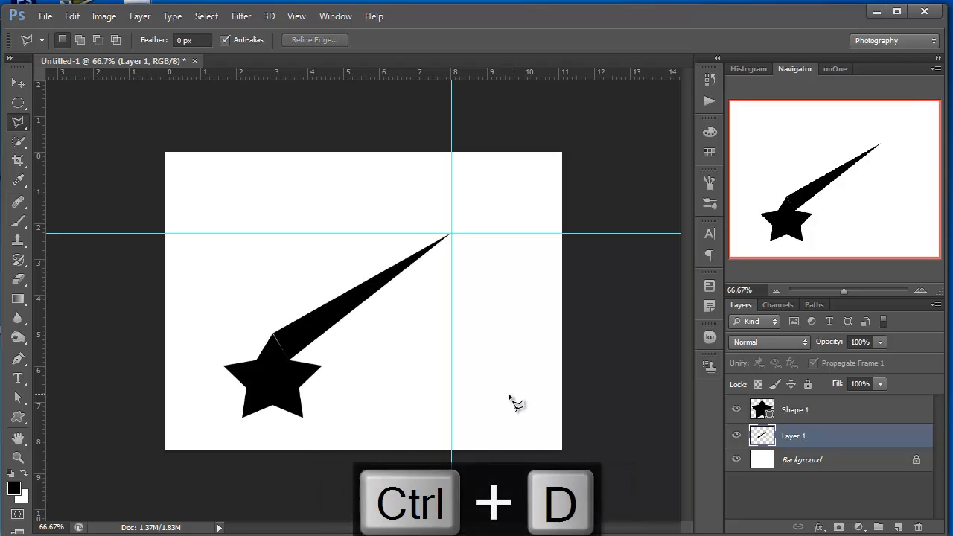
# Give the star's Shape 1 layer a Gradient Overlay using the orange-yellow-orange preset
pyautogui.click(820, 407)
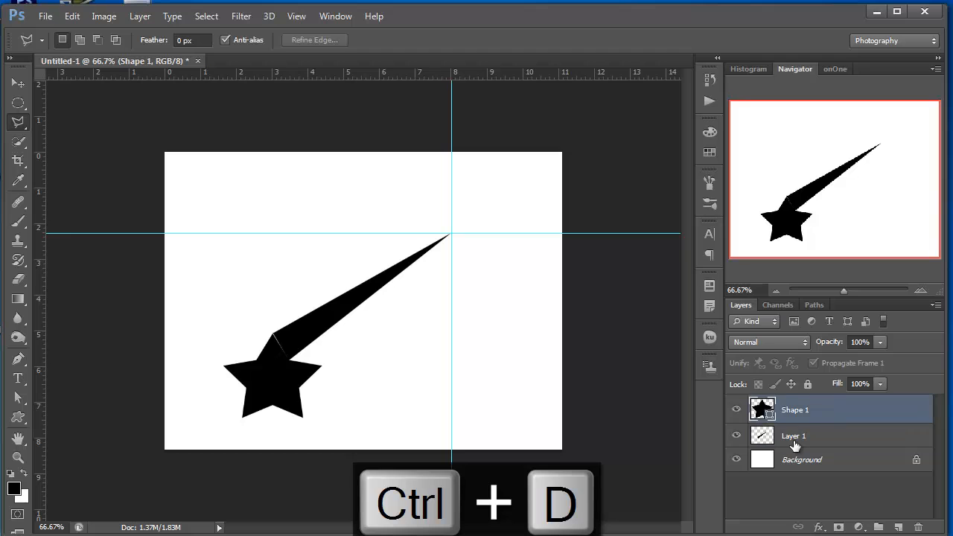
pyautogui.click(820, 527)
pyautogui.click(858, 462)
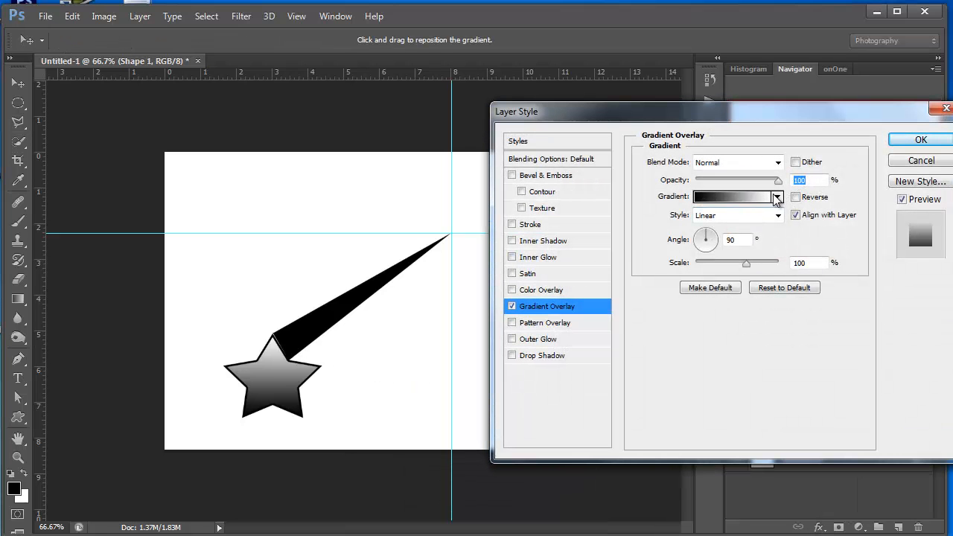
pyautogui.click(776, 198)
pyautogui.click(782, 231)
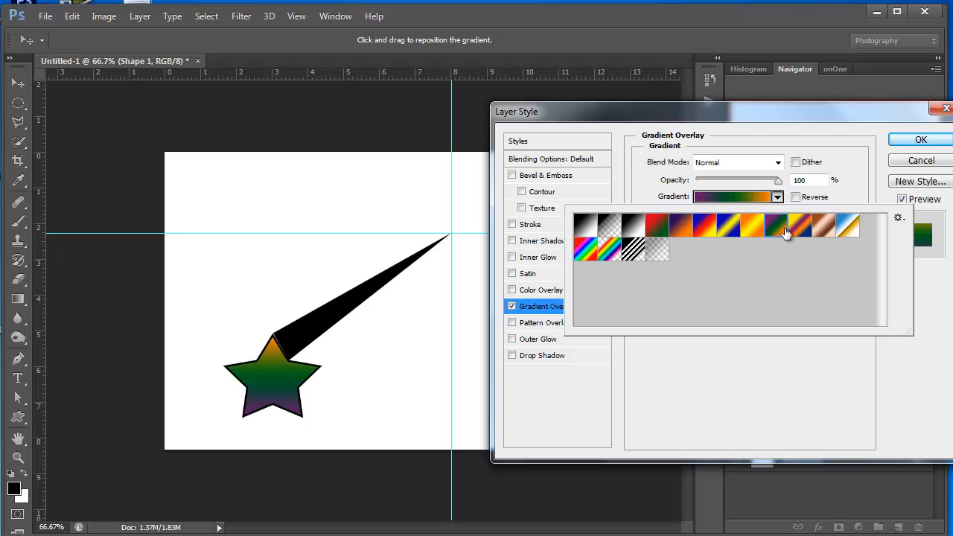
pyautogui.click(753, 227)
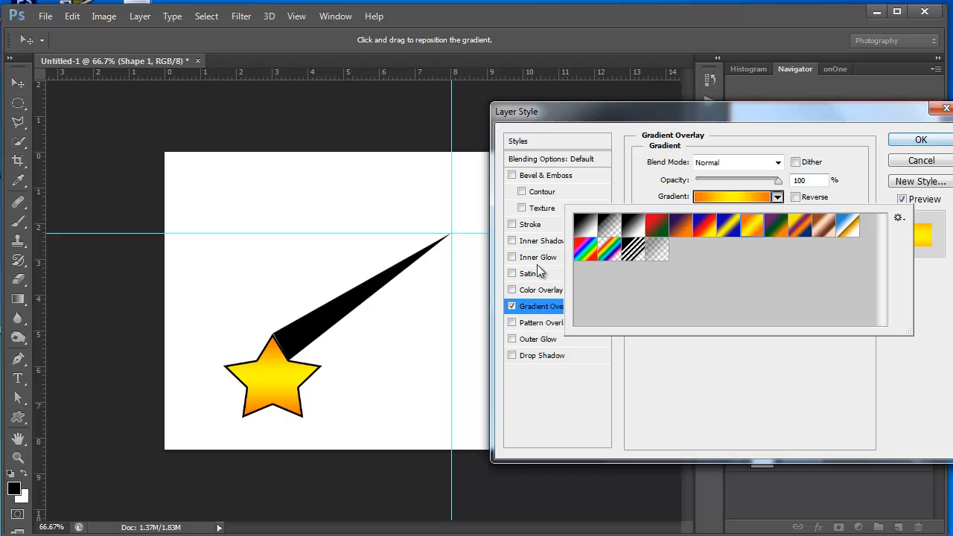
pyautogui.click(767, 374)
# Add a 6 px yellow Stroke positioned Inside to the star's layer style and apply the style
pyautogui.click(530, 224)
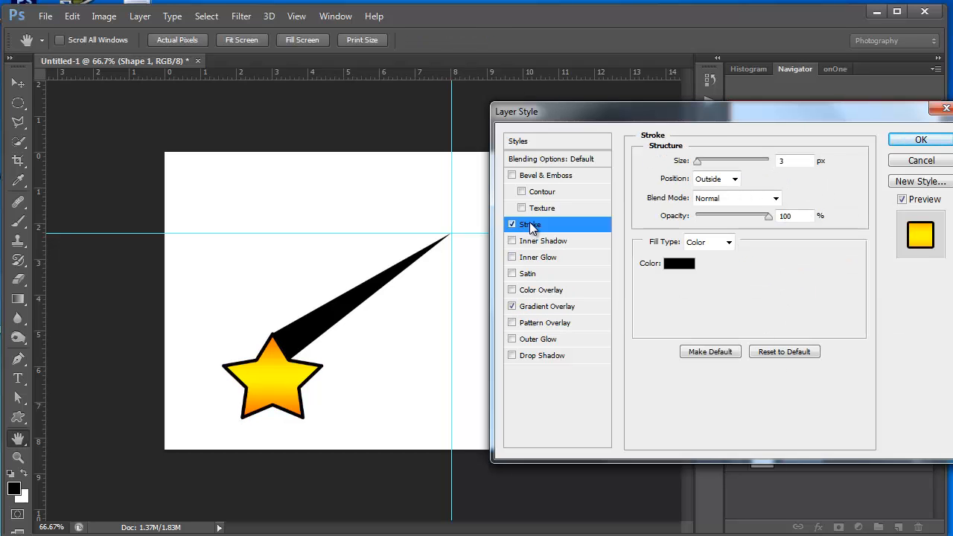
pyautogui.click(685, 268)
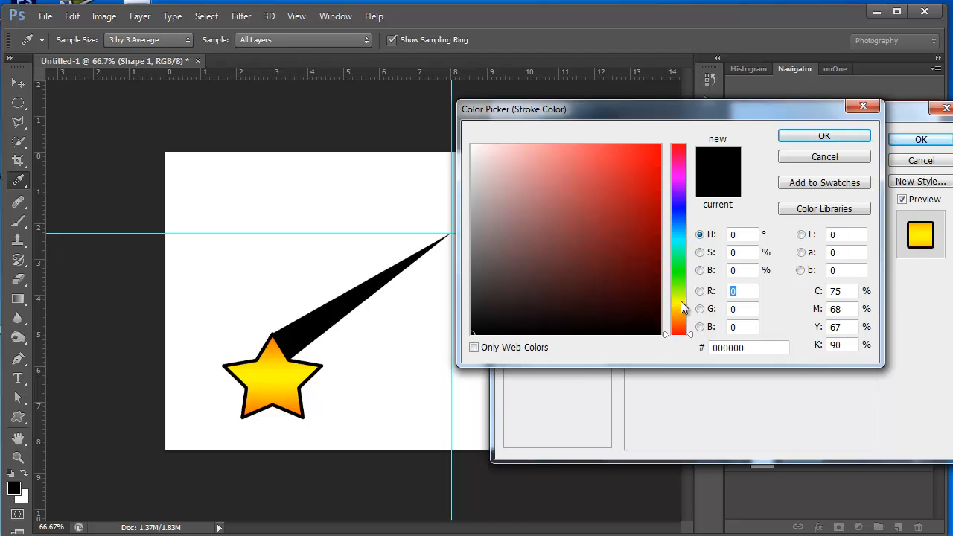
pyautogui.click(681, 302)
pyautogui.click(657, 150)
pyautogui.click(789, 140)
pyautogui.click(736, 179)
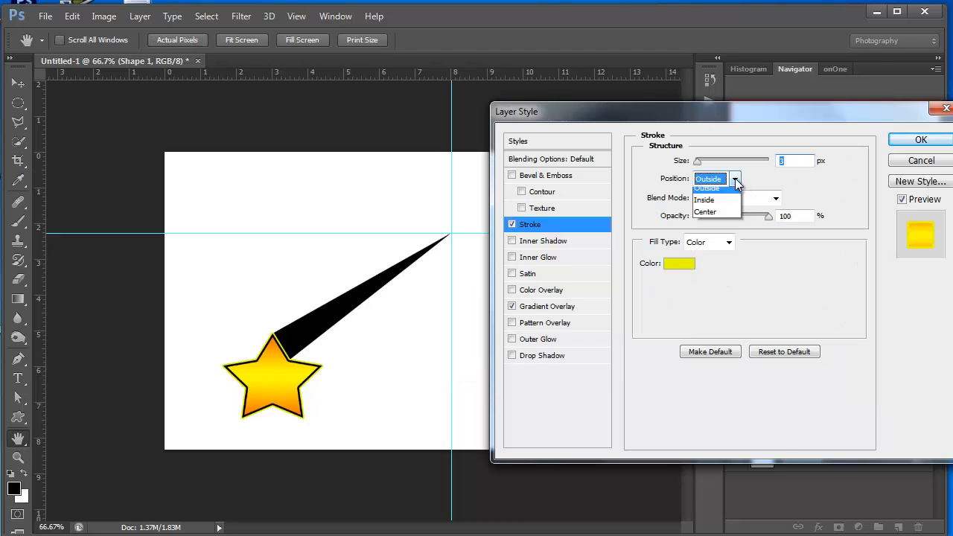
pyautogui.click(719, 207)
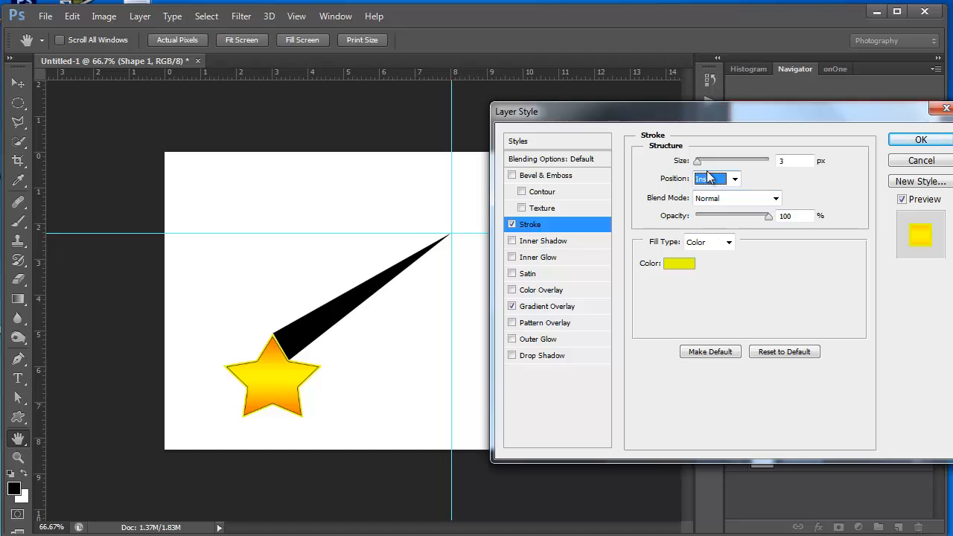
pyautogui.moveTo(700, 166); pyautogui.dragTo(701, 167)
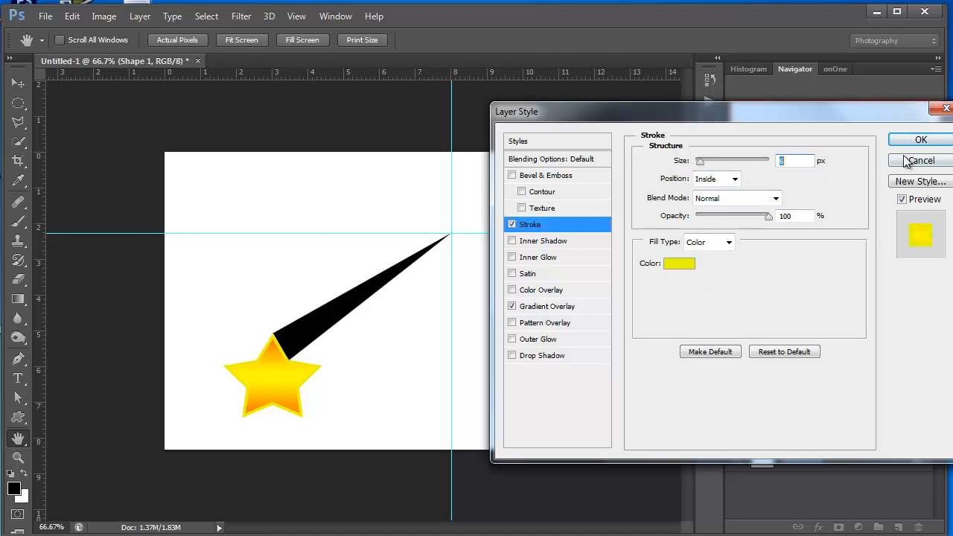
pyautogui.click(921, 140)
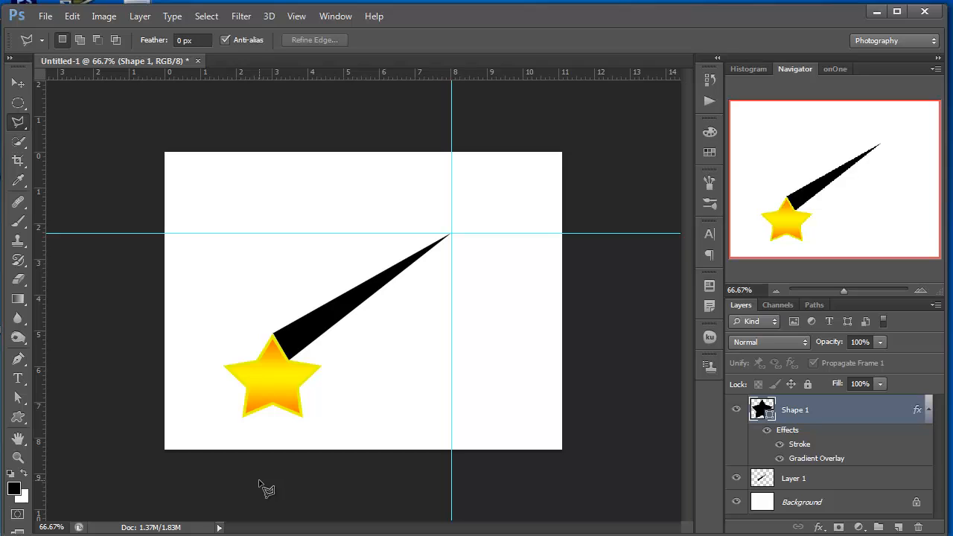
# Move Layer 1 above Shape 1 and copy the star's Stroke and Gradient Overlay effects onto it
pyautogui.click(860, 482)
pyautogui.click(735, 480)
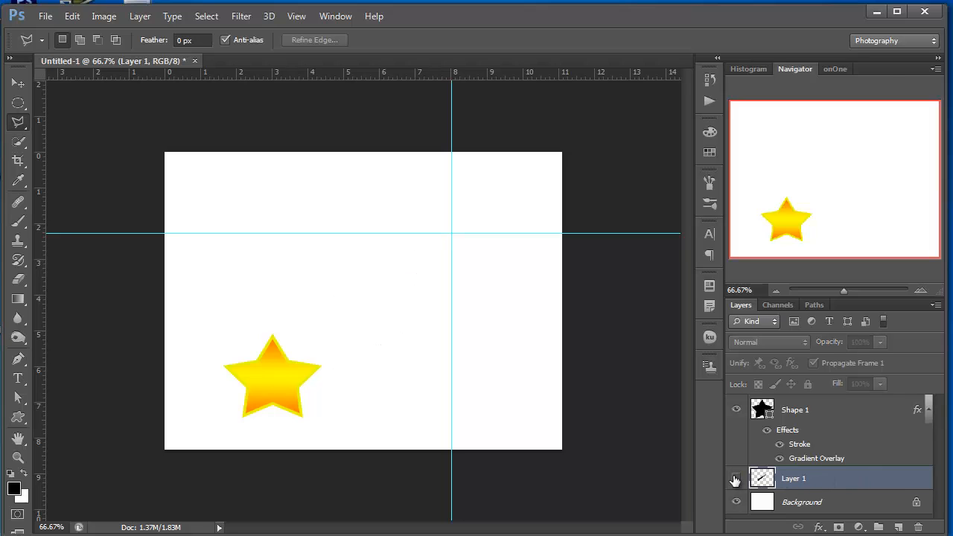
pyautogui.click(736, 481)
pyautogui.moveTo(837, 481); pyautogui.dragTo(836, 401)
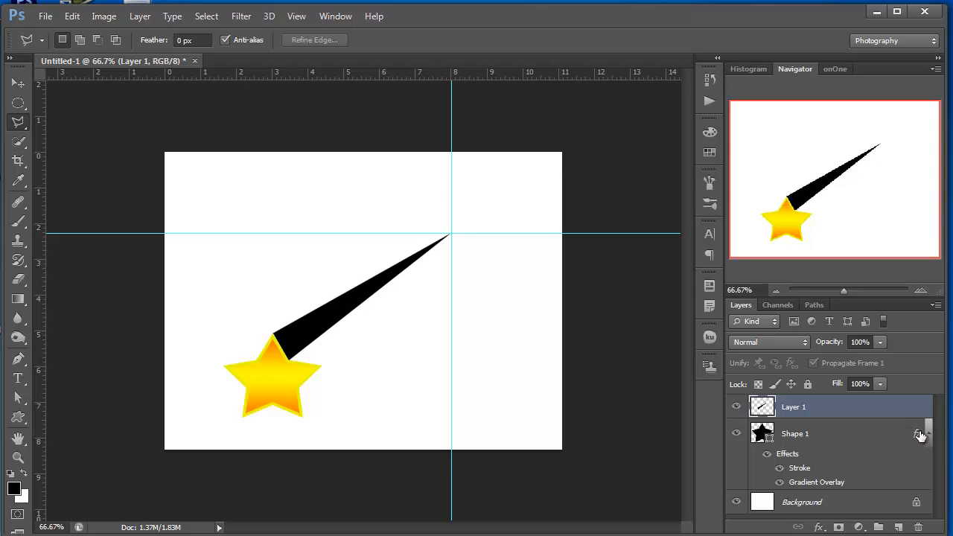
pyautogui.moveTo(921, 436); pyautogui.dragTo(922, 407)
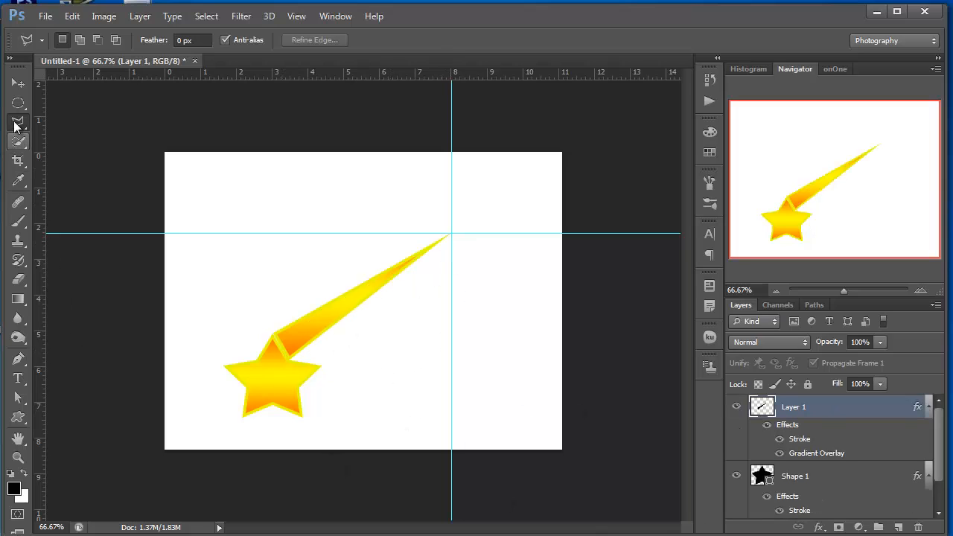
# On Layer 1, lasso and fill a second facet between the star's inner notch, the guide crossing and the star's right point, then deselect
pyautogui.click(293, 362)
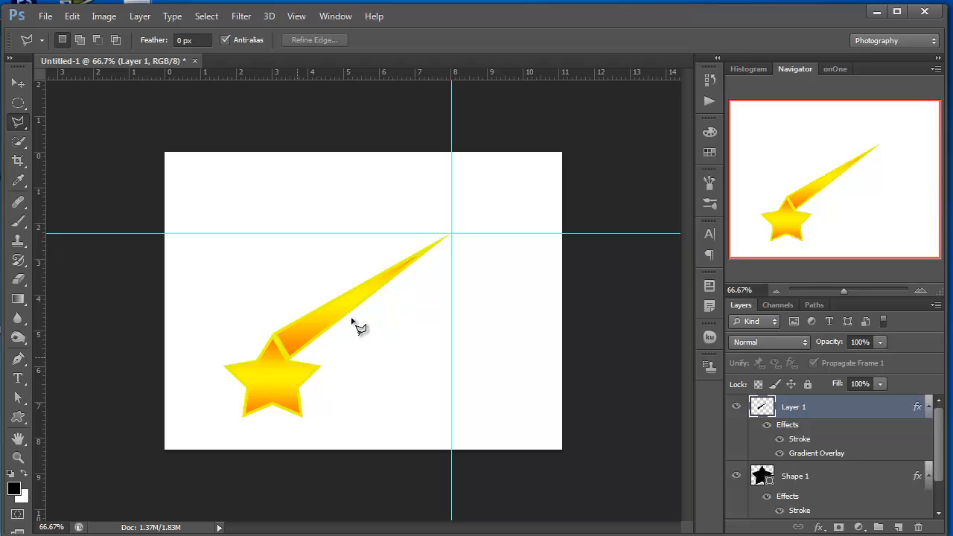
pyautogui.click(450, 235)
pyautogui.click(323, 366)
pyautogui.click(291, 362)
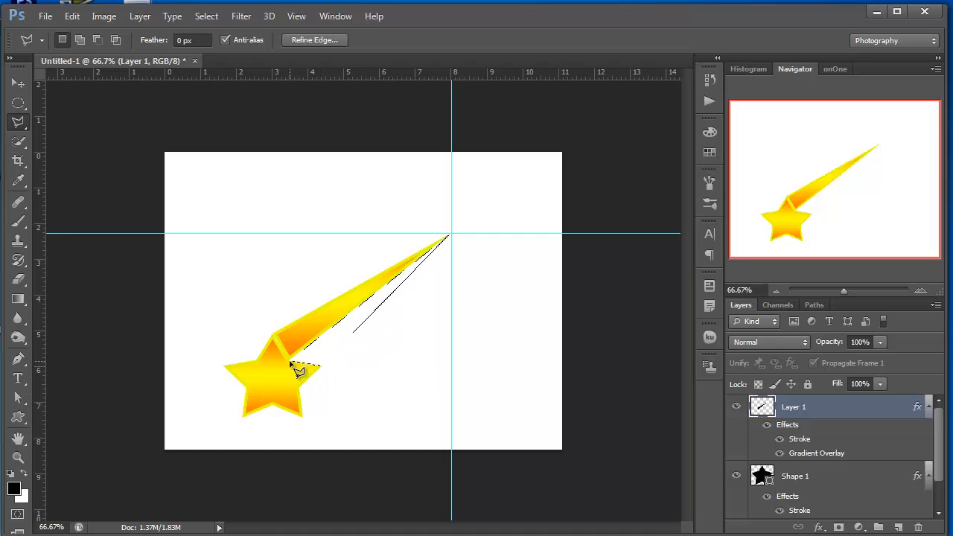
pyautogui.hotkey('alt', 'BackSpace')
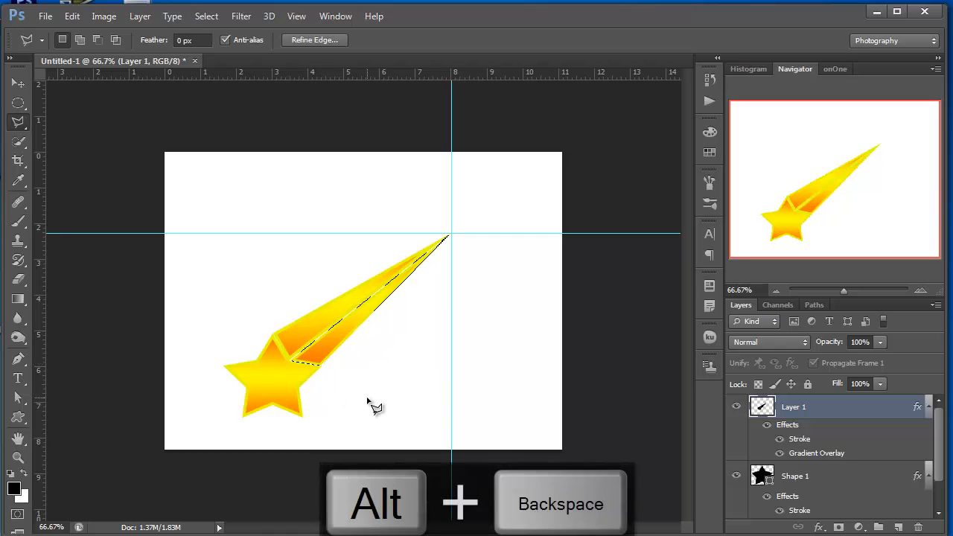
pyautogui.hotkey('ctrl', 'd')
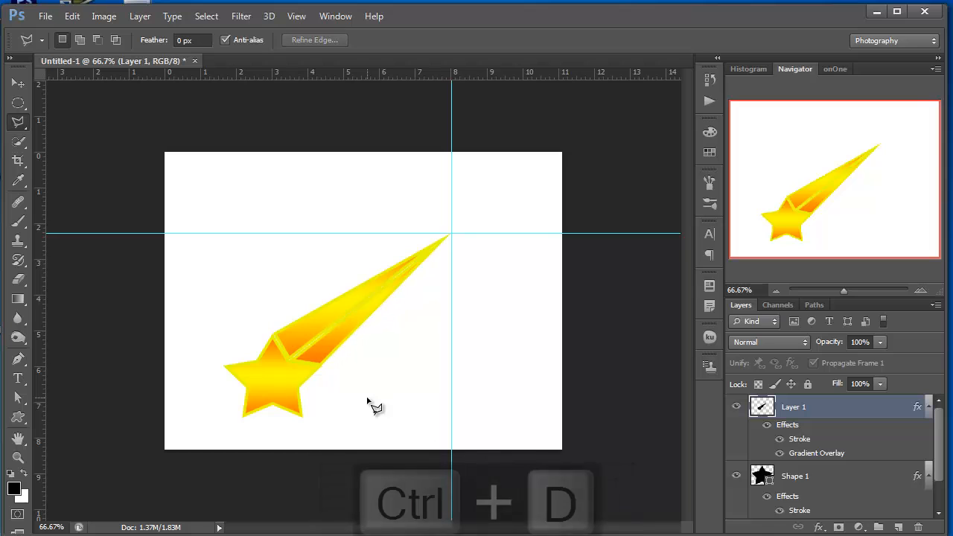
# Add a new layer above Layer 1 and copy Layer 1's Stroke and Gradient Overlay effects to it
pyautogui.click(899, 529)
pyautogui.click(915, 429)
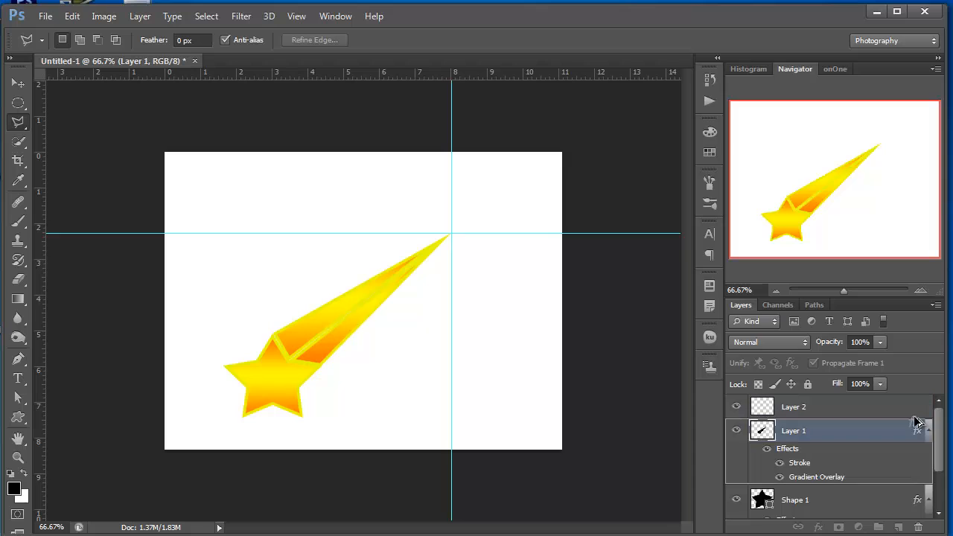
pyautogui.moveTo(914, 408); pyautogui.dragTo(915, 408)
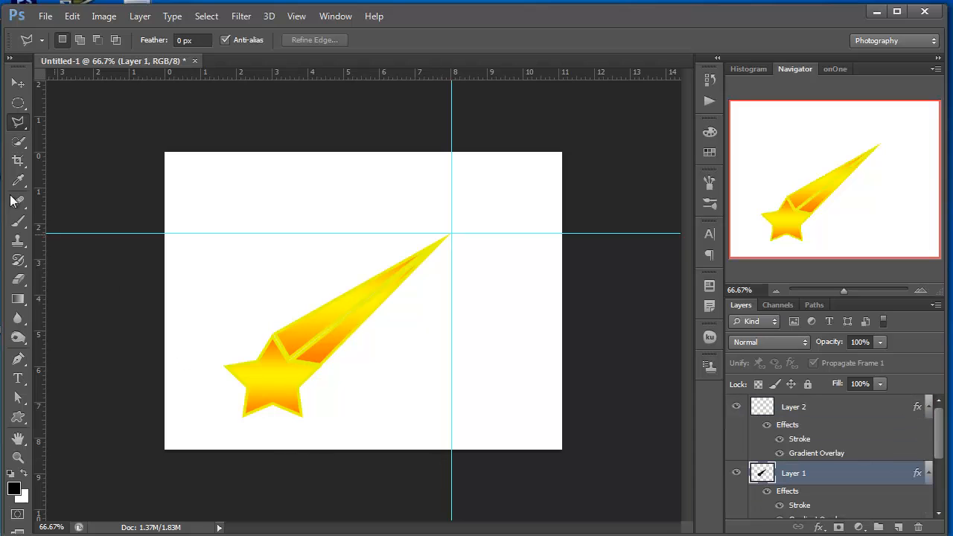
# Lasso a facet between the star's right point, the guide crossing and its lower-right point, and fill it with black on a new layer
pyautogui.click(322, 365)
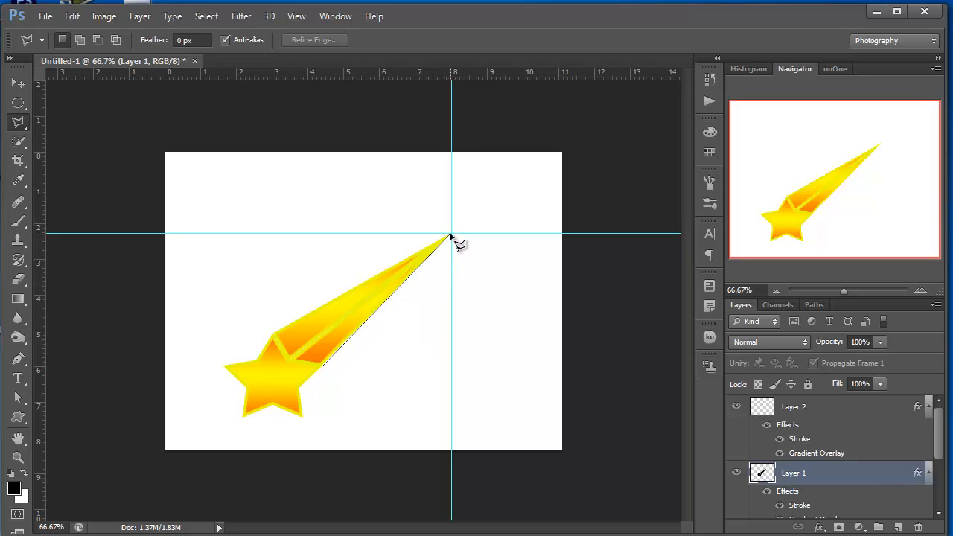
pyautogui.click(450, 236)
pyautogui.click(305, 403)
pyautogui.click(897, 527)
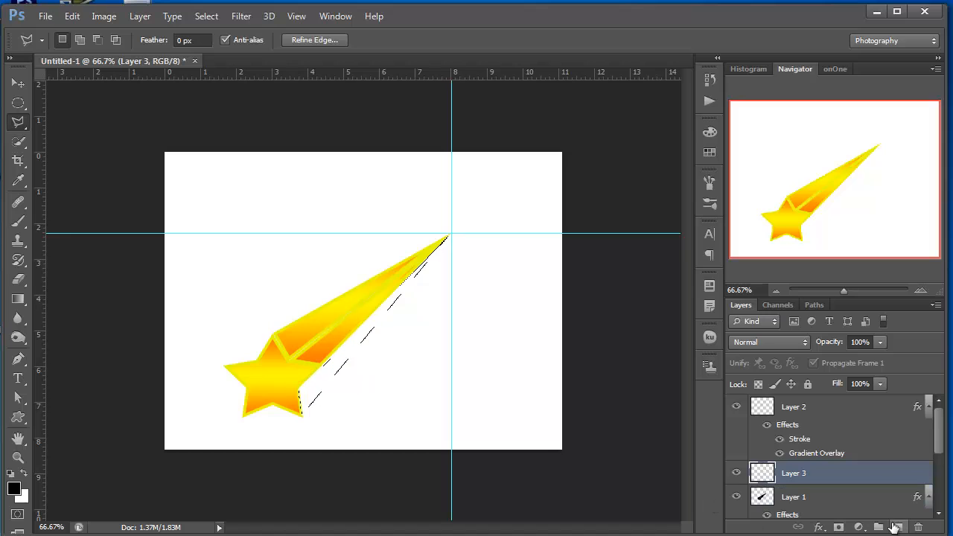
pyautogui.hotkey('alt', 'BackSpace')
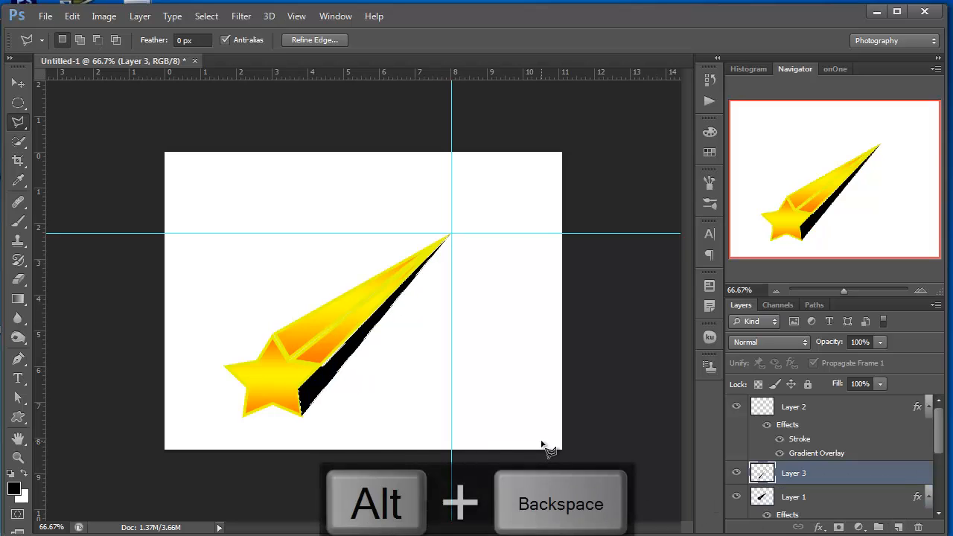
# Move Layer 3 above Layer 2, copy Layer 2's Stroke and Gradient Overlay effects onto it, and clear the selection
pyautogui.hotkey('ctrl', 'd')
pyautogui.hotkey('ctrl', ']')
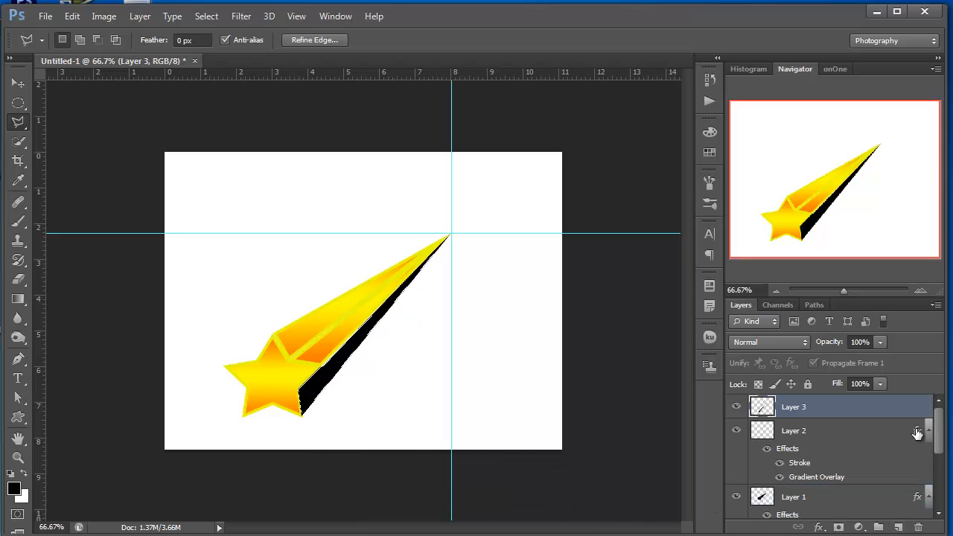
pyautogui.moveTo(917, 434); pyautogui.dragTo(912, 401)
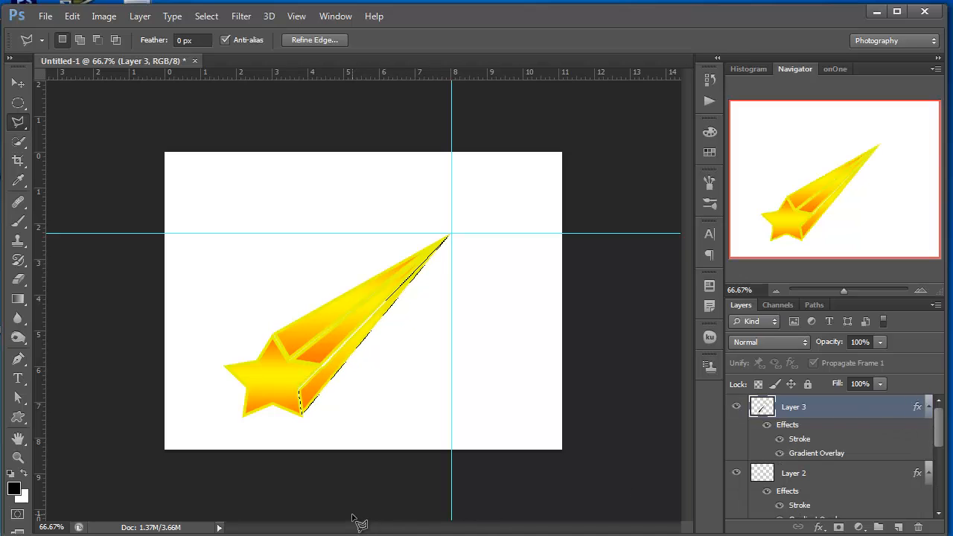
pyautogui.hotkey('ctrl', 'd')
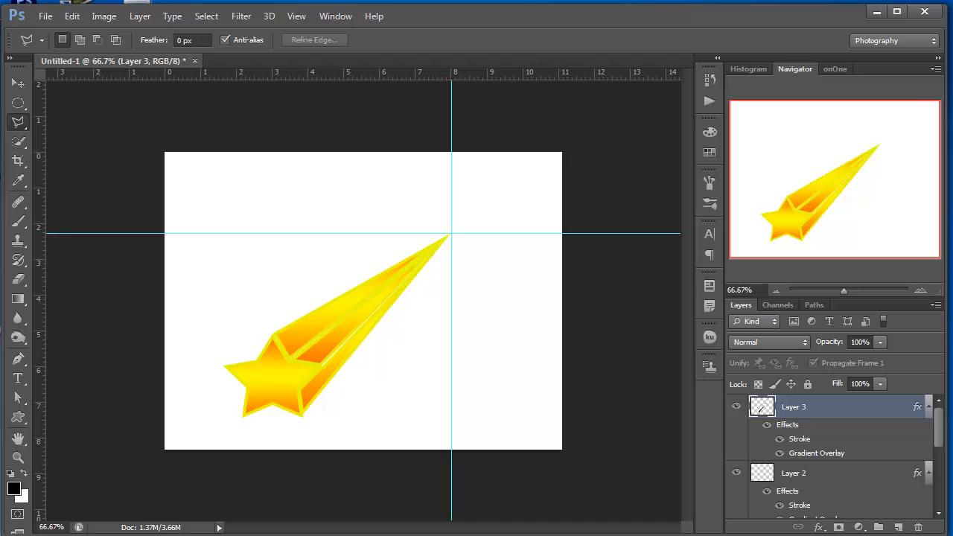
# Fill the Background layer with black and remove both guides from the canvas
pyautogui.moveTo(937, 425); pyautogui.dragTo(938, 508)
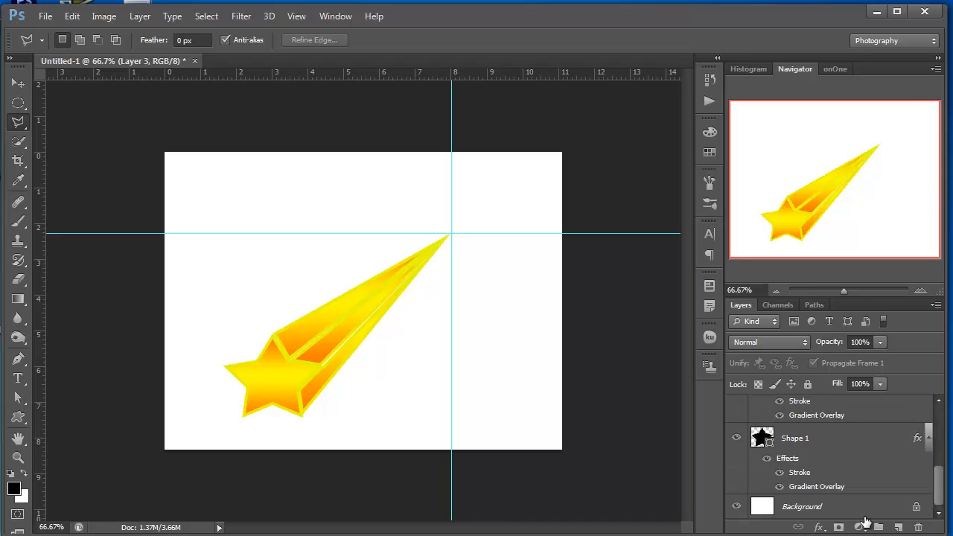
pyautogui.click(832, 510)
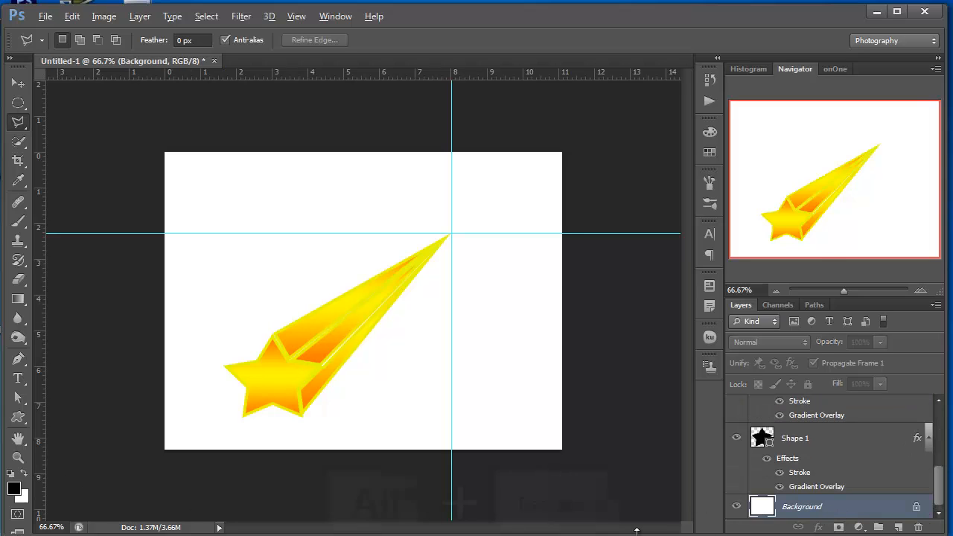
pyautogui.hotkey('alt', 'BackSpace')
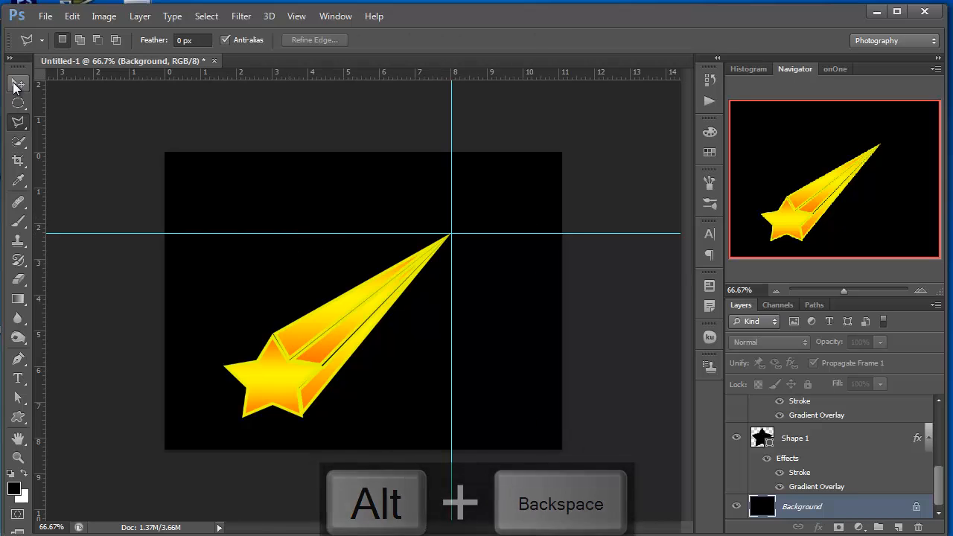
pyautogui.press('v')
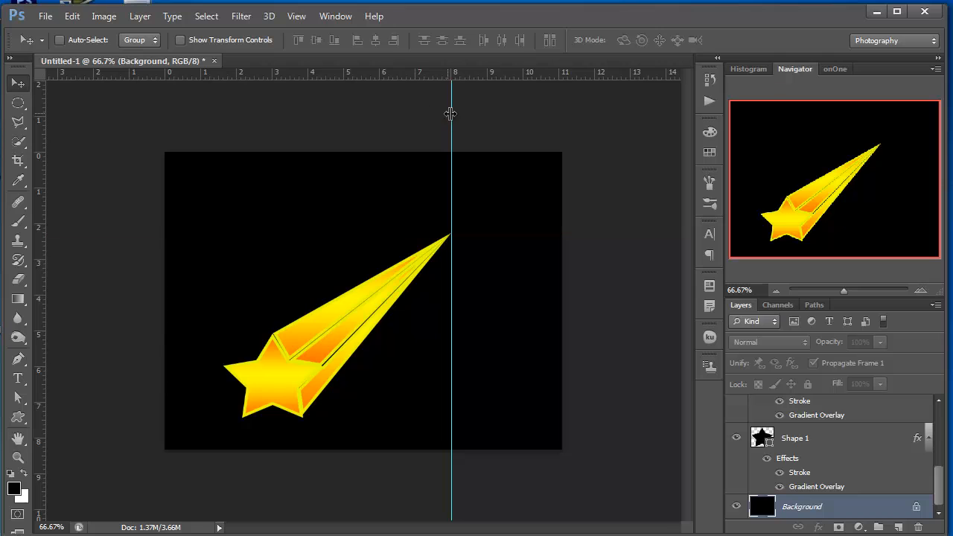
pyautogui.moveTo(451, 114); pyautogui.dragTo(792, 329)
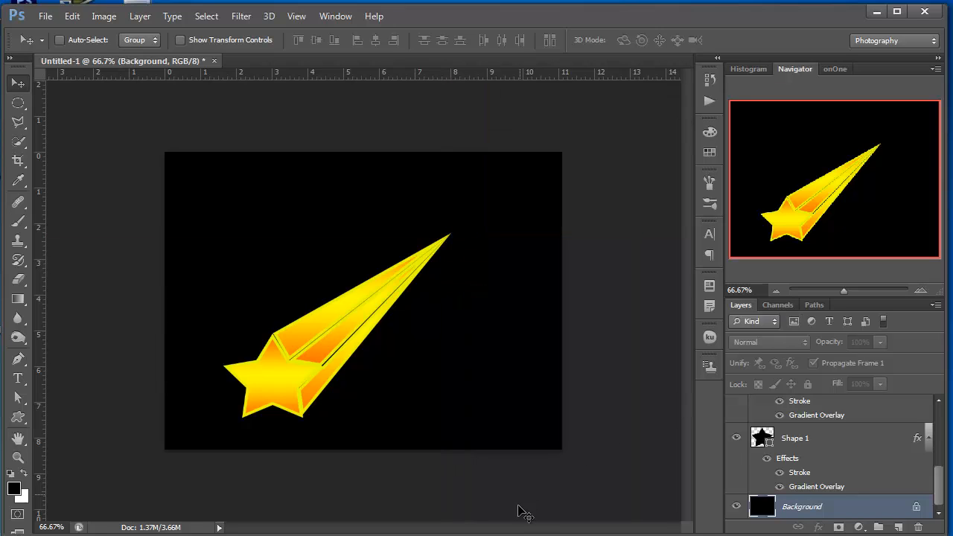
# Merge all layers from Shape 1 up to Layer 3 into one layer and check its content by toggling its visibility
pyautogui.click(869, 456)
pyautogui.moveTo(938, 475); pyautogui.dragTo(940, 428)
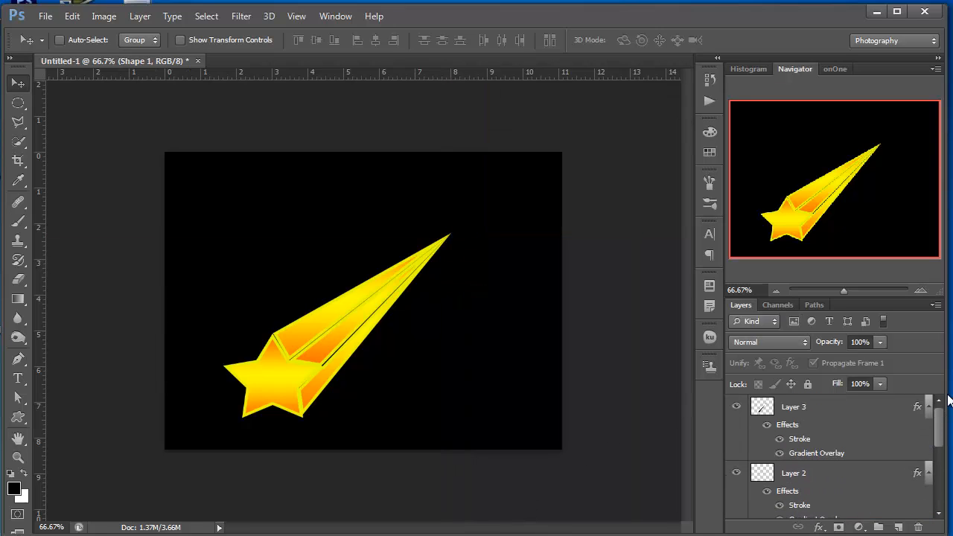
pyautogui.keyDown('shift'); pyautogui.click(823, 410); pyautogui.keyUp('shift')
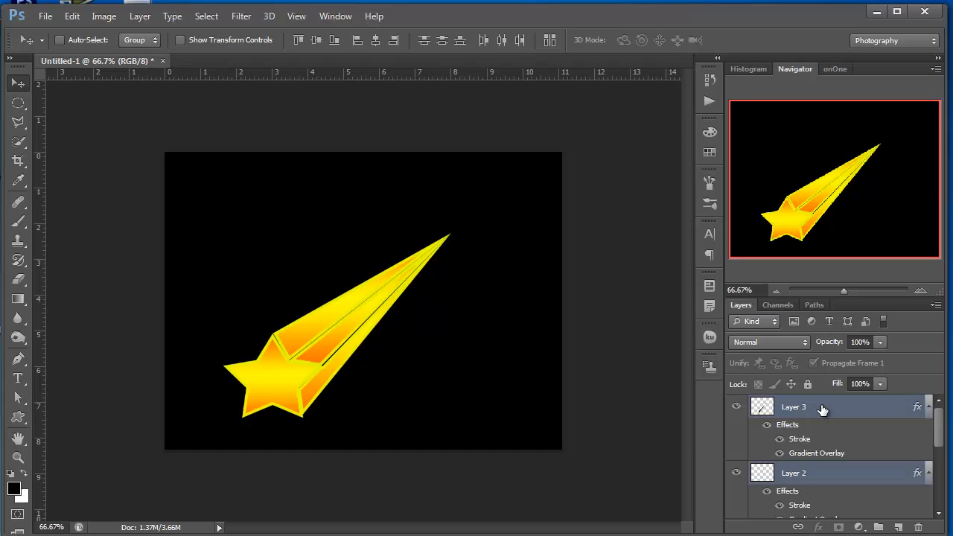
pyautogui.rightClick(822, 410)
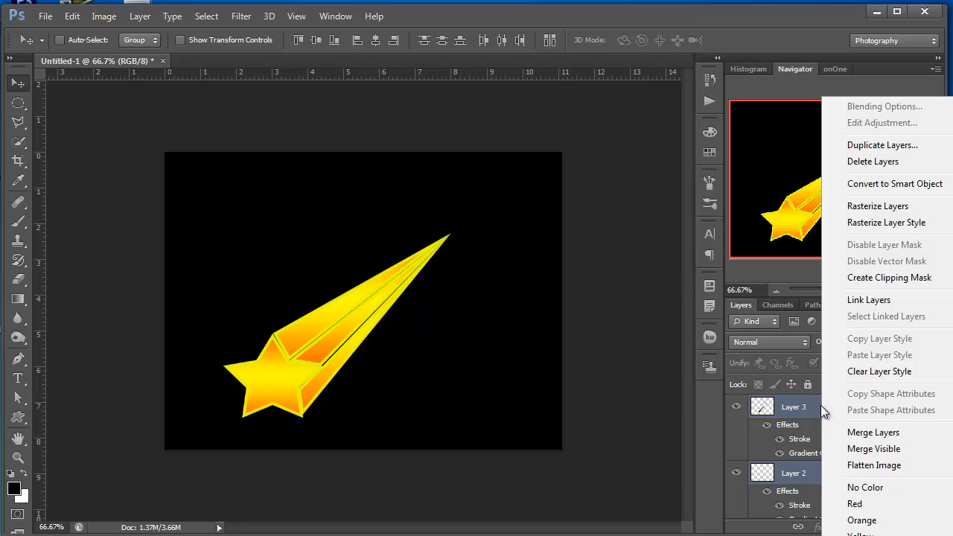
pyautogui.click(871, 434)
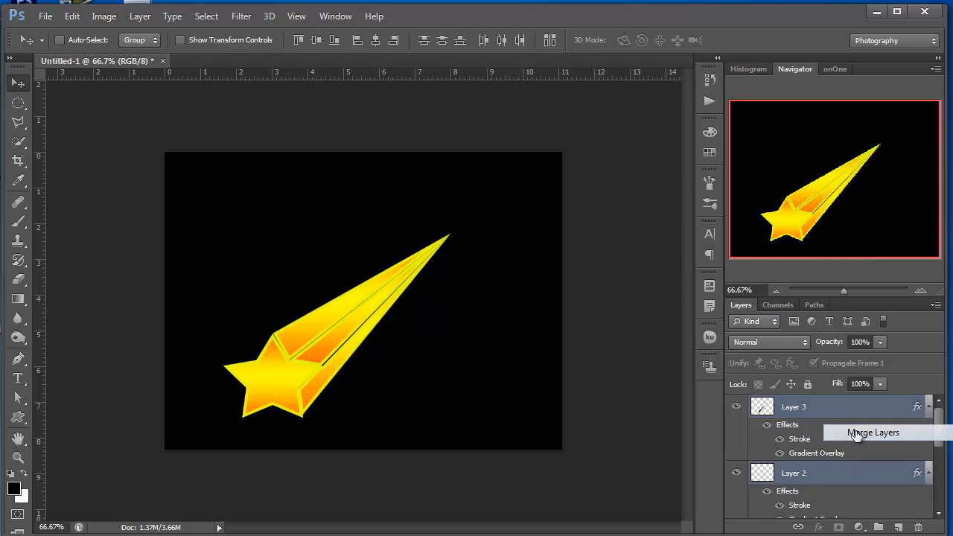
pyautogui.click(736, 407)
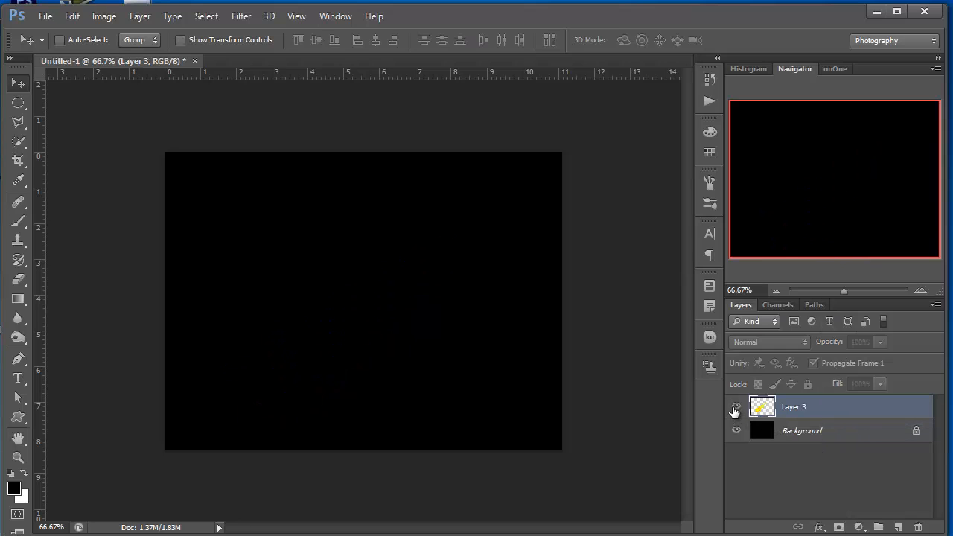
pyautogui.click(736, 406)
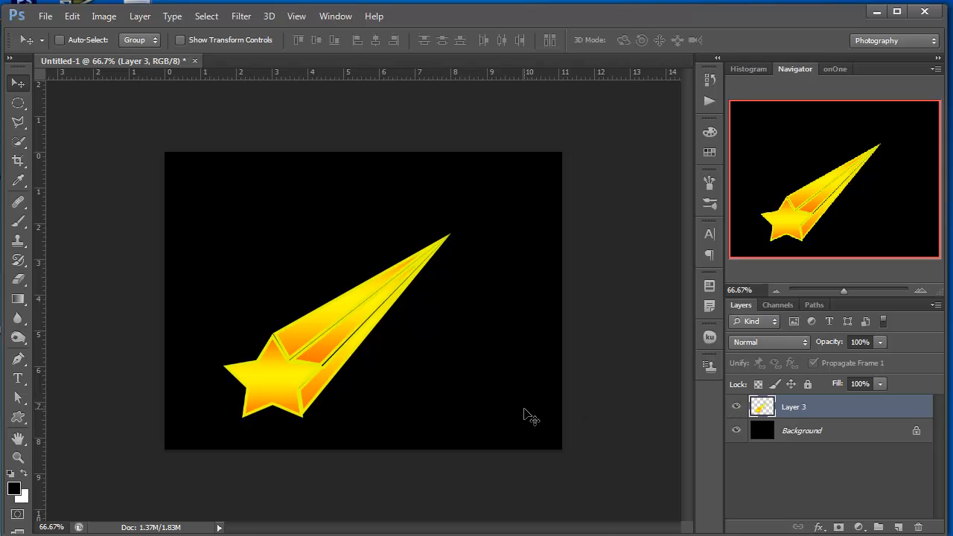
# Duplicate the merged star layer, set the transform pivot on the trail's tip, and rotate the copy clockwise while scaling it down slightly
pyautogui.hotkey('ctrl', 'j')
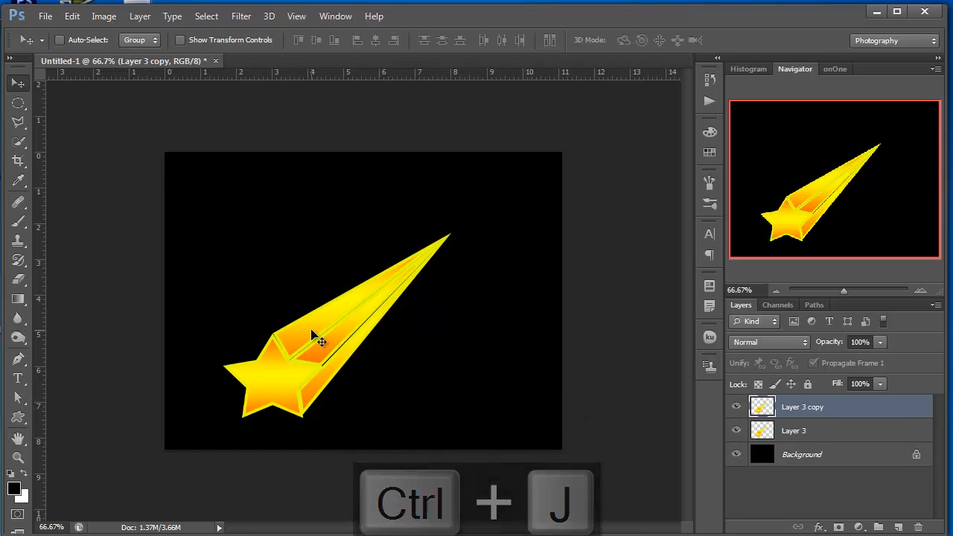
pyautogui.hotkey('ctrl', 't')
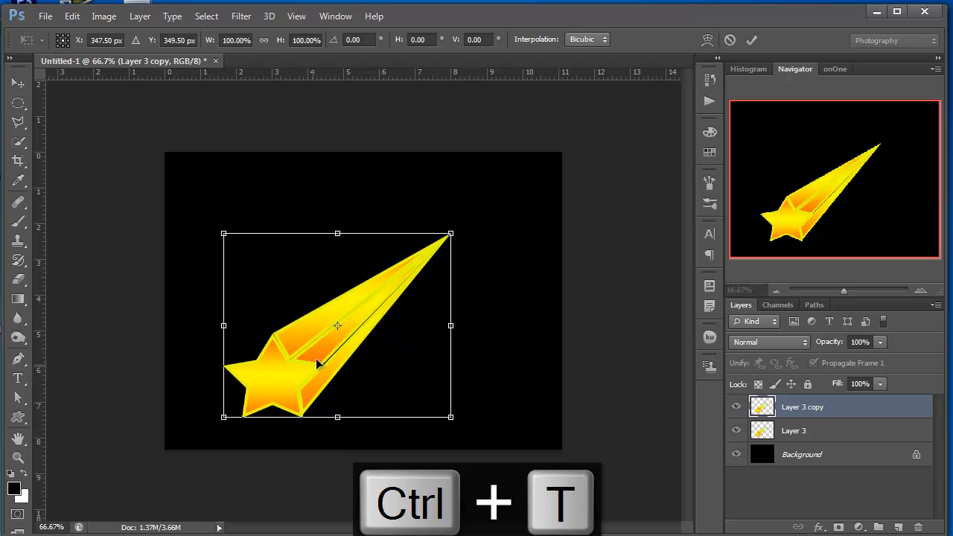
pyautogui.moveTo(339, 330); pyautogui.dragTo(451, 234)
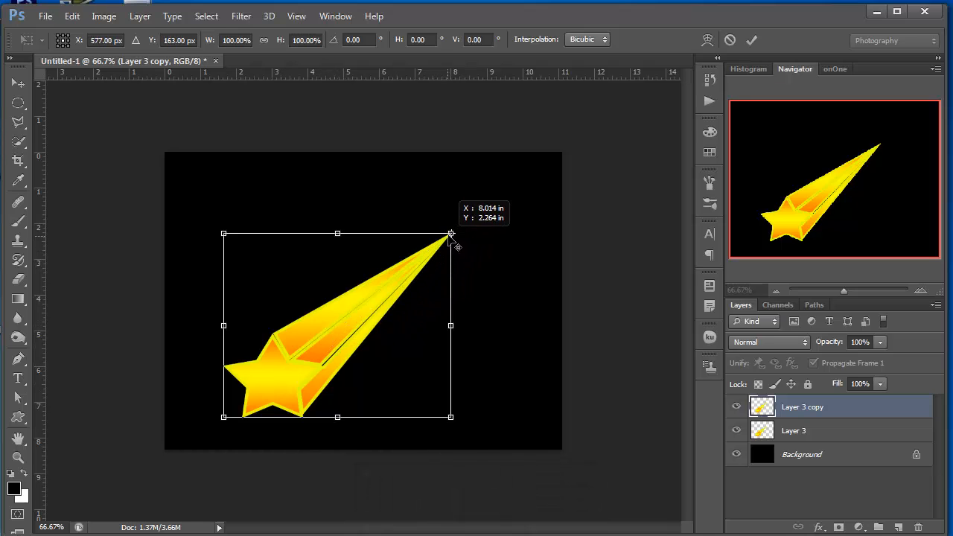
pyautogui.moveTo(216, 426); pyautogui.dragTo(224, 286)
pyautogui.press('Return')
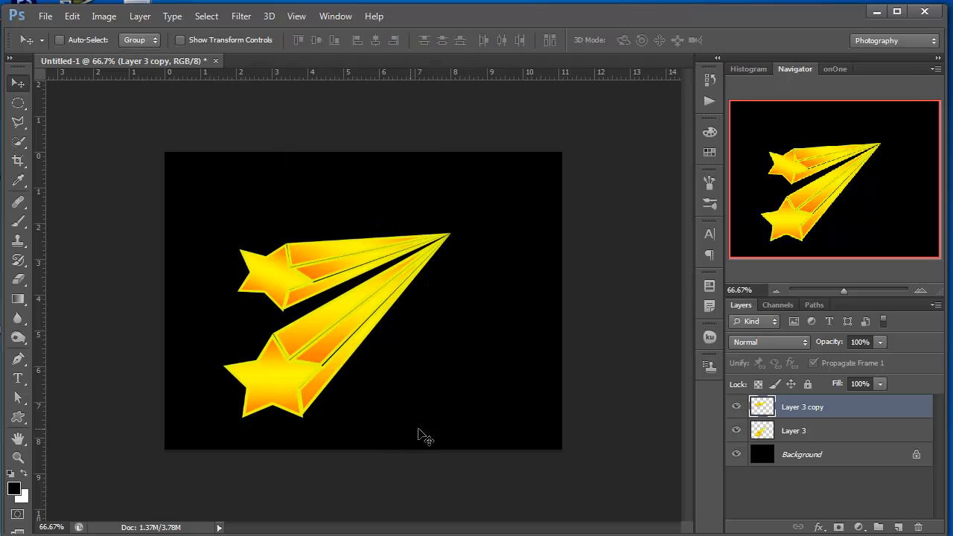
# Load Layer 3 copy's outline as a selection, repeat the transform with duplication seven times around the tip within that layer, and deselect
pyautogui.keyDown('ctrl'); pyautogui.click(745, 408); pyautogui.keyUp('ctrl')
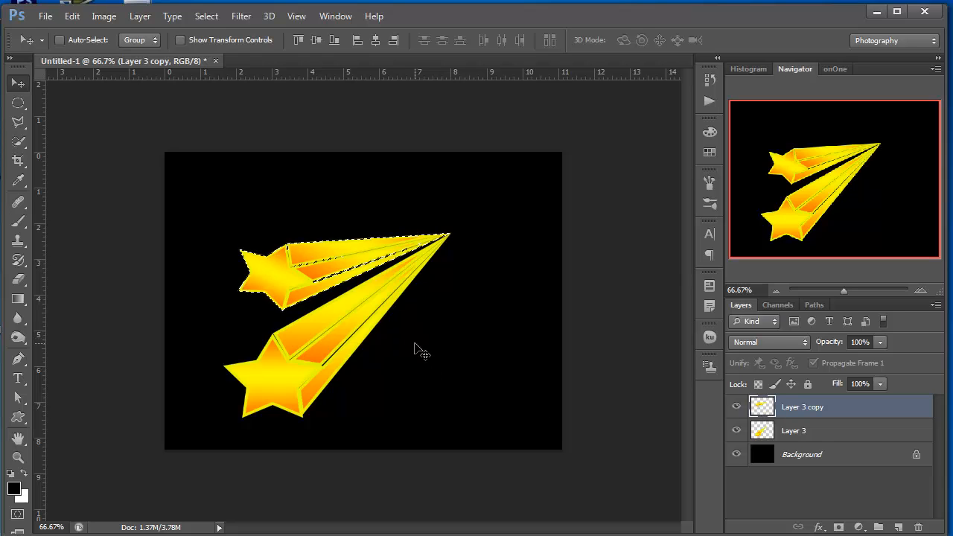
pyautogui.hotkey('ctrl', 'shift', 'alt', 't')
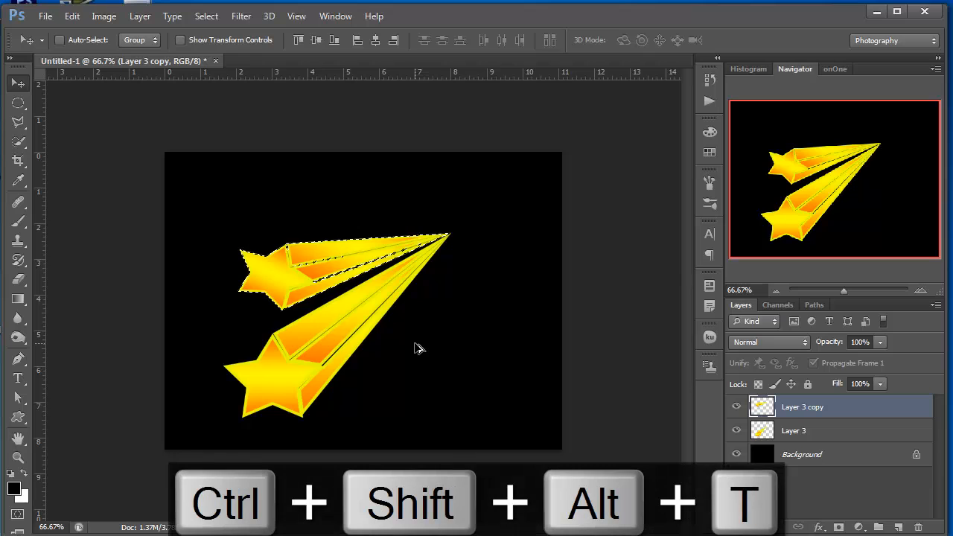
pyautogui.hotkey('ctrl', 'shift', 'alt', 't')
pyautogui.hotkey('ctrl', 'shift', 'alt', 't')
pyautogui.hotkey('ctrl', 'shift', 'alt', 't')
pyautogui.hotkey('ctrl', 'shift', 'alt', 't')
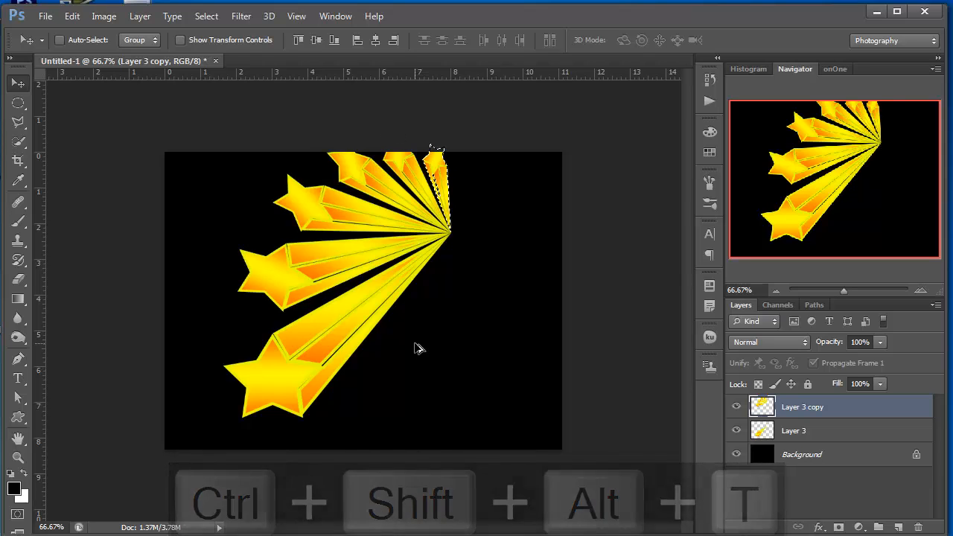
pyautogui.hotkey('ctrl', 'shift', 'alt', 't')
pyautogui.hotkey('ctrl', 'shift', 'alt', 't')
pyautogui.hotkey('ctrl', 'shift', 'alt', 't')
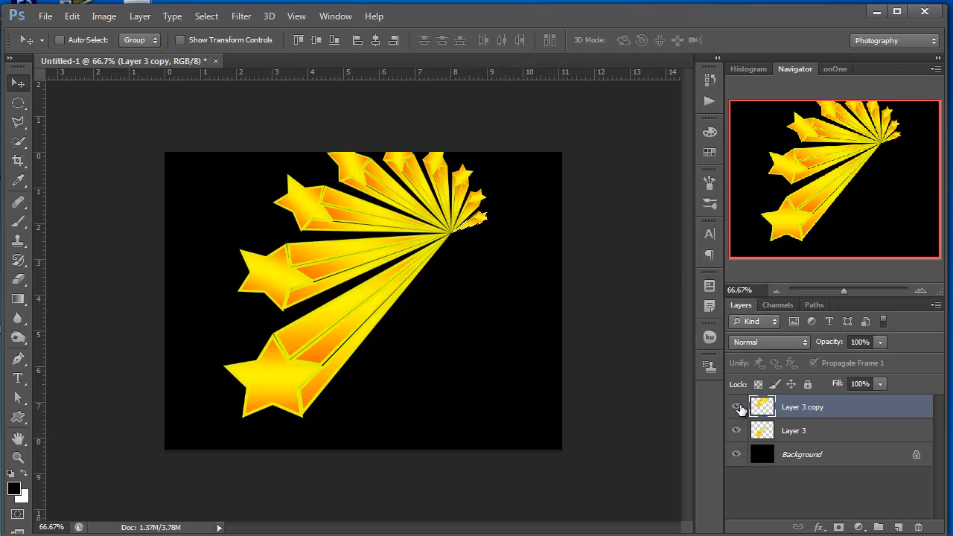
# Hide Layer 3 and move the star fan on Layer 3 copy down and left until its largest star meets the canvas's left edge
pyautogui.click(736, 407)
pyautogui.click(737, 407)
pyautogui.click(736, 430)
pyautogui.click(736, 431)
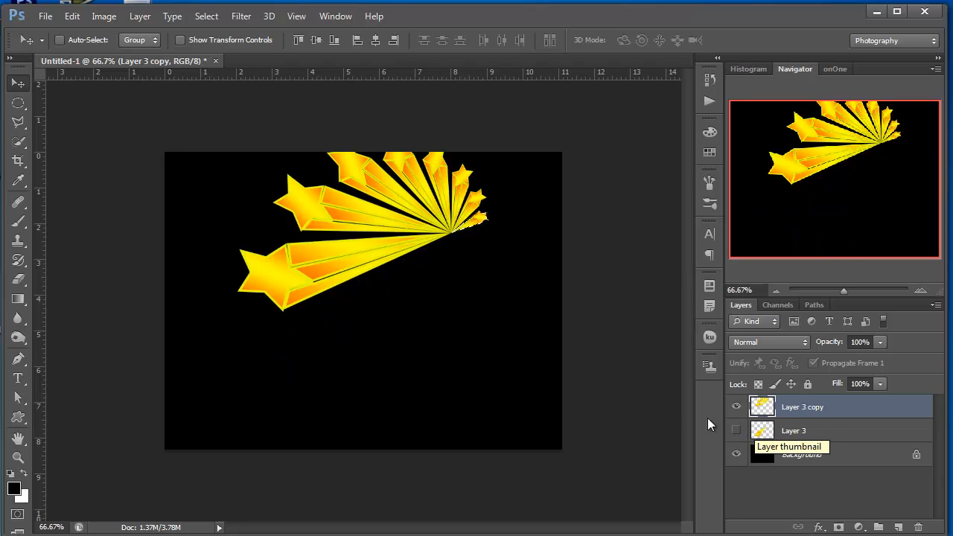
pyautogui.moveTo(324, 250); pyautogui.dragTo(286, 321)
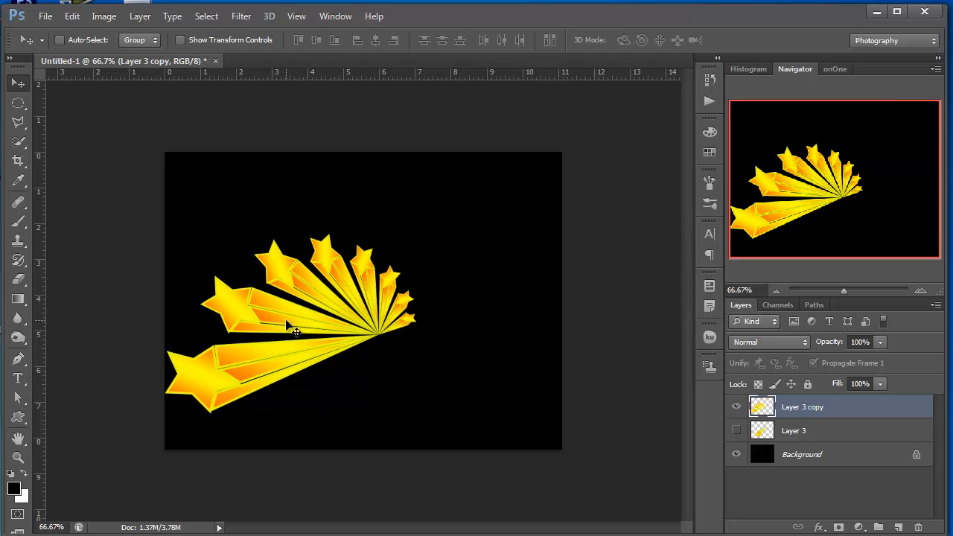
# Duplicate the star fan layer, flip the copy horizontally, and move it right so both fans meet at their vanishing points
pyautogui.hotkey('ctrl', 'j')
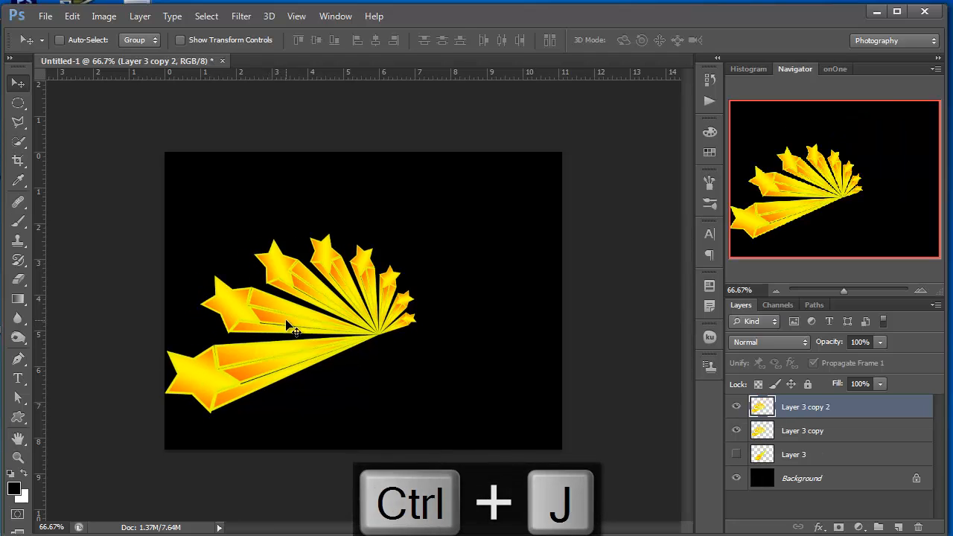
pyautogui.hotkey('ctrl', 't')
pyautogui.rightClick(299, 314)
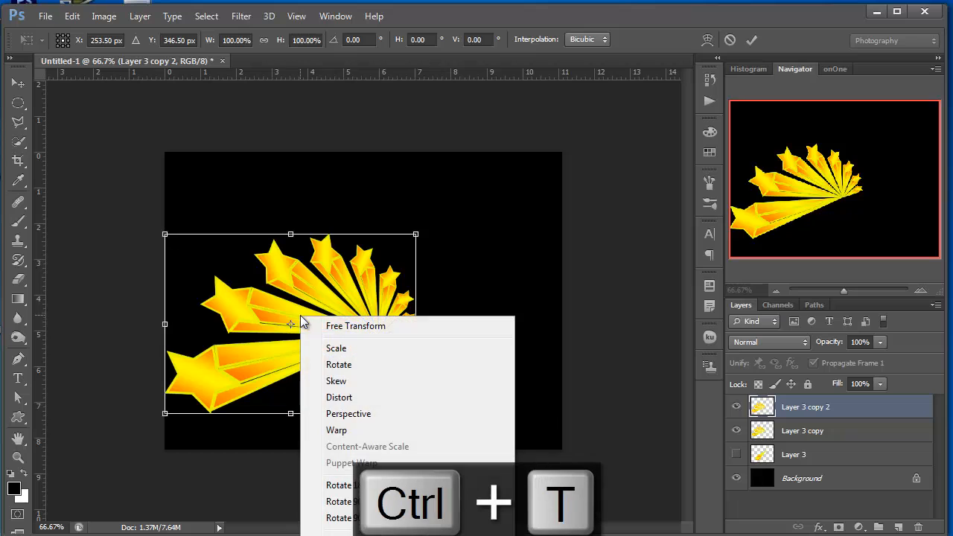
pyautogui.click(342, 534)
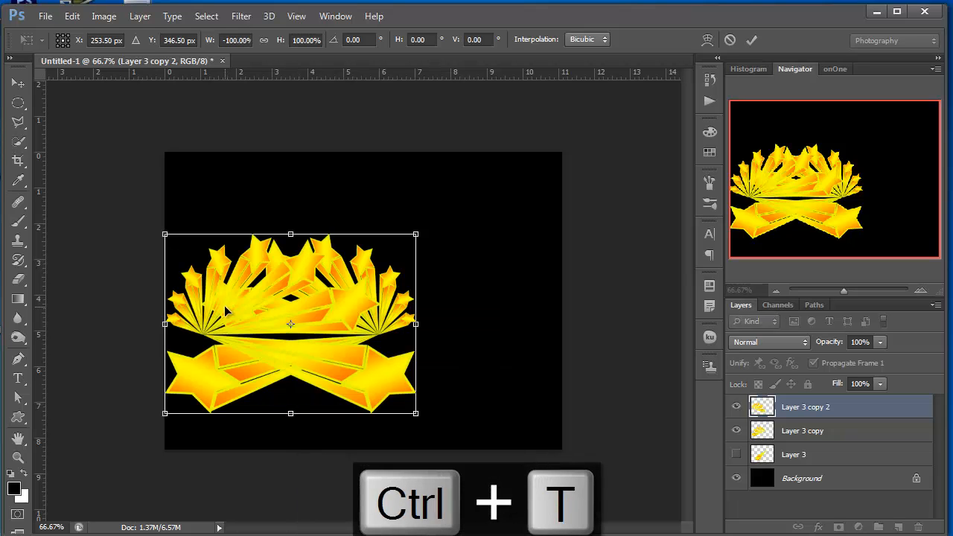
pyautogui.moveTo(226, 326); pyautogui.dragTo(396, 313)
pyautogui.press('Return')
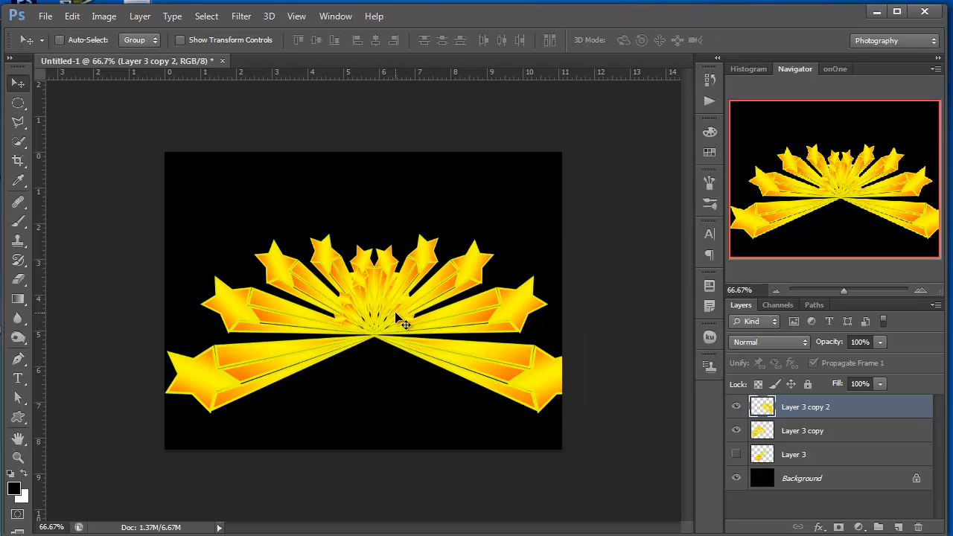
# Select both star fan layers and scale them together about their center to about 71%
pyautogui.keyDown('shift'); pyautogui.click(816, 432); pyautogui.keyUp('shift')
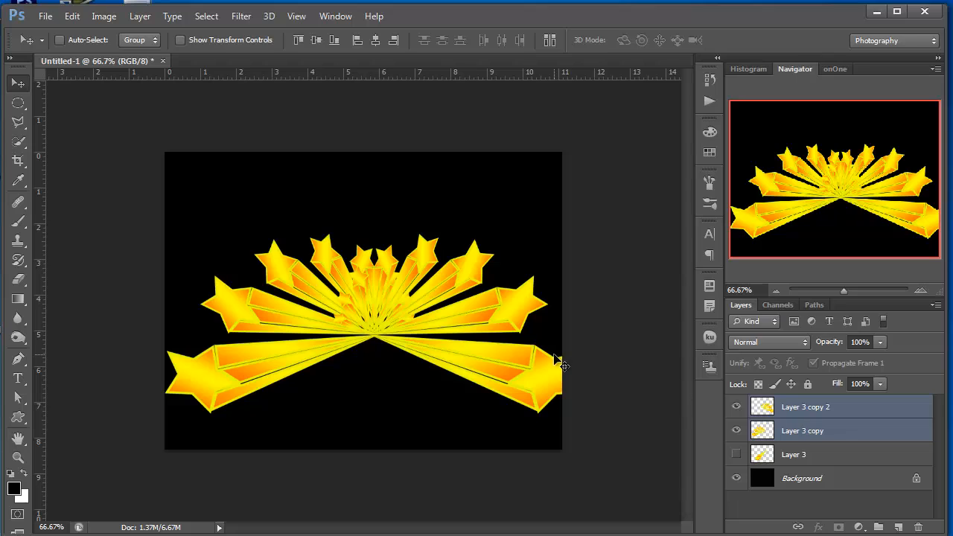
pyautogui.hotkey('ctrl', 't')
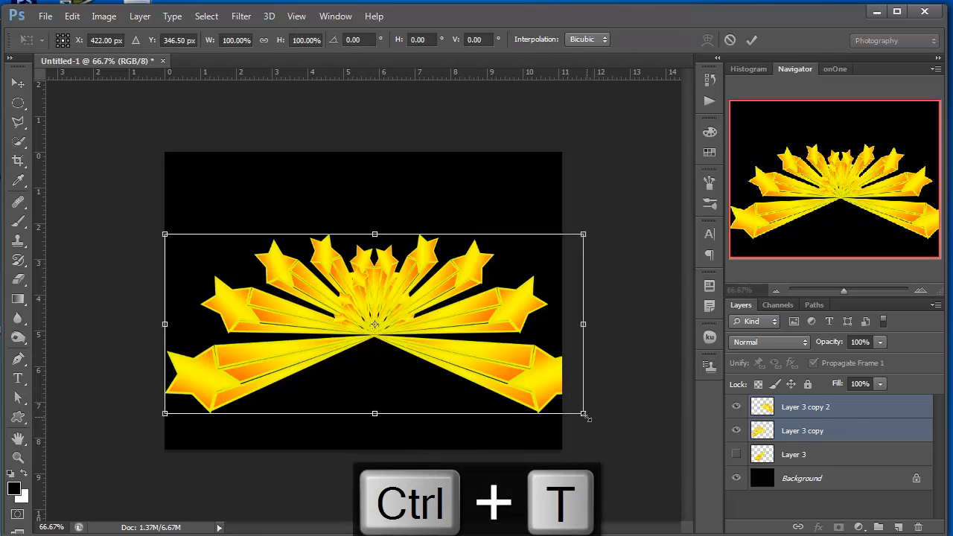
pyautogui.moveTo(584, 415); pyautogui.dragTo(525, 386)
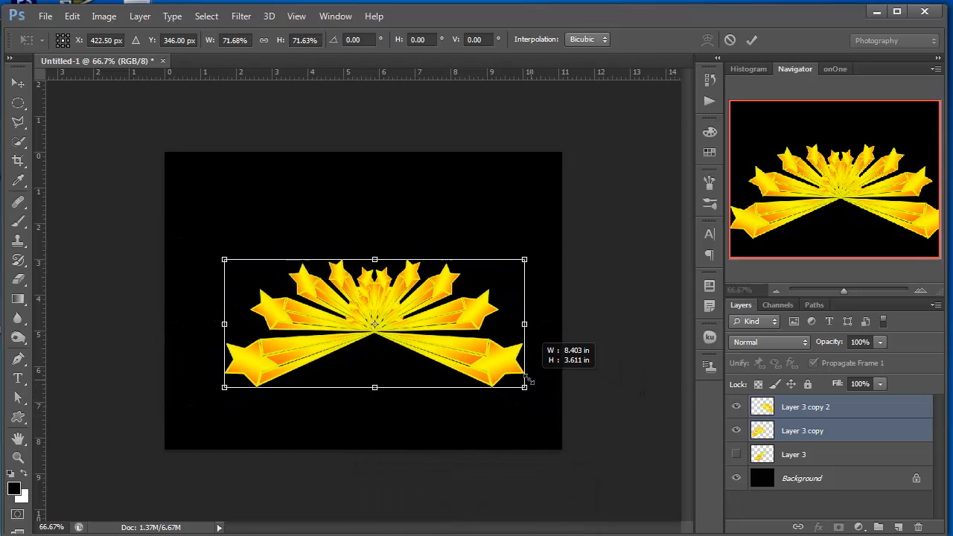
pyautogui.press('Return')
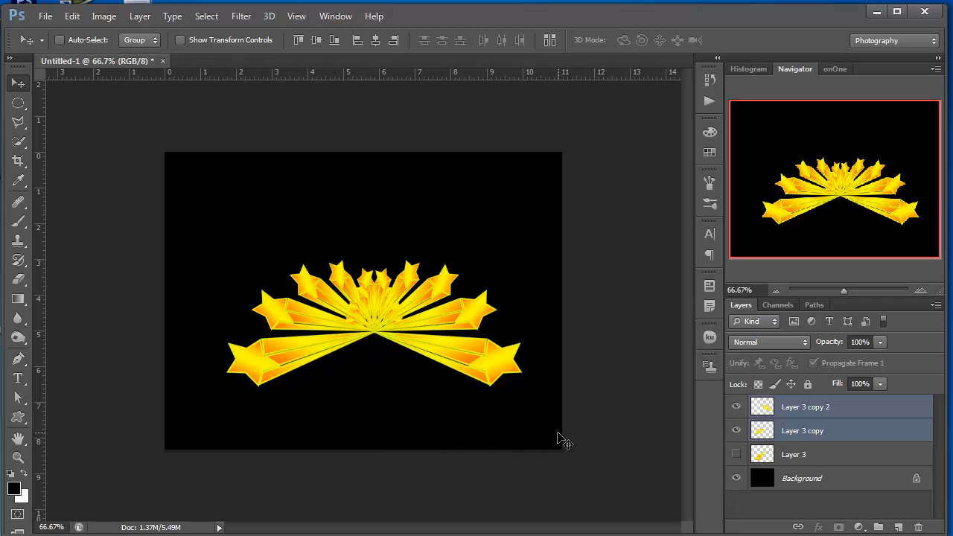
# Select only Layer 3 copy 2, toggle its visibility to check which fan it holds, and add a layer mask to it
pyautogui.click(817, 409)
pyautogui.click(736, 407)
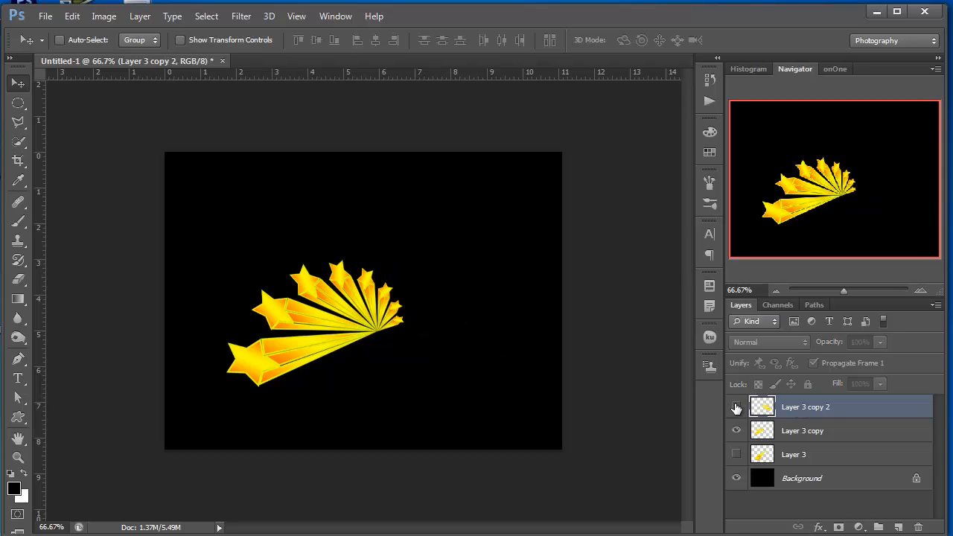
pyautogui.click(736, 407)
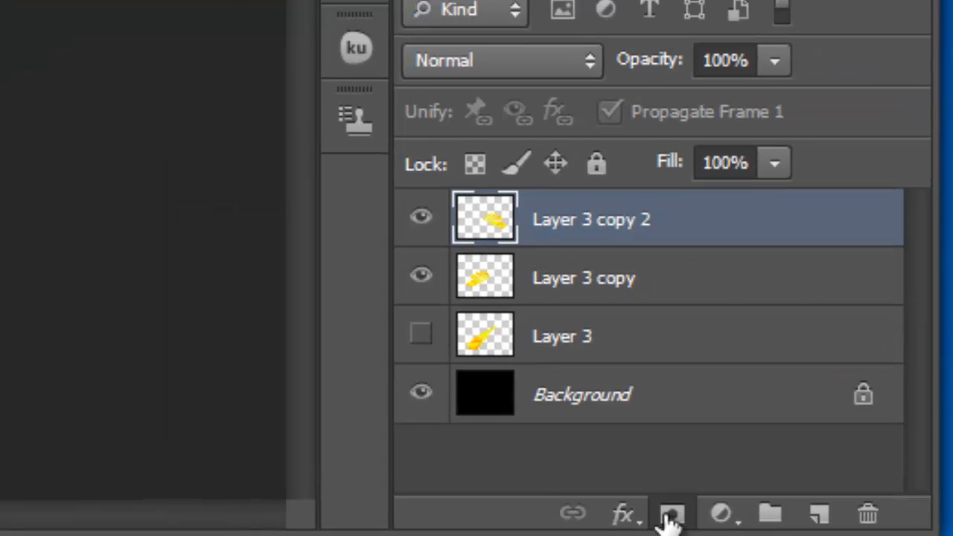
pyautogui.click(651, 514)
# Draw a black-to-white linear gradient on Layer 3 copy 2's mask from the fans' meeting point a short way up into the right fan
pyautogui.click(41, 305)
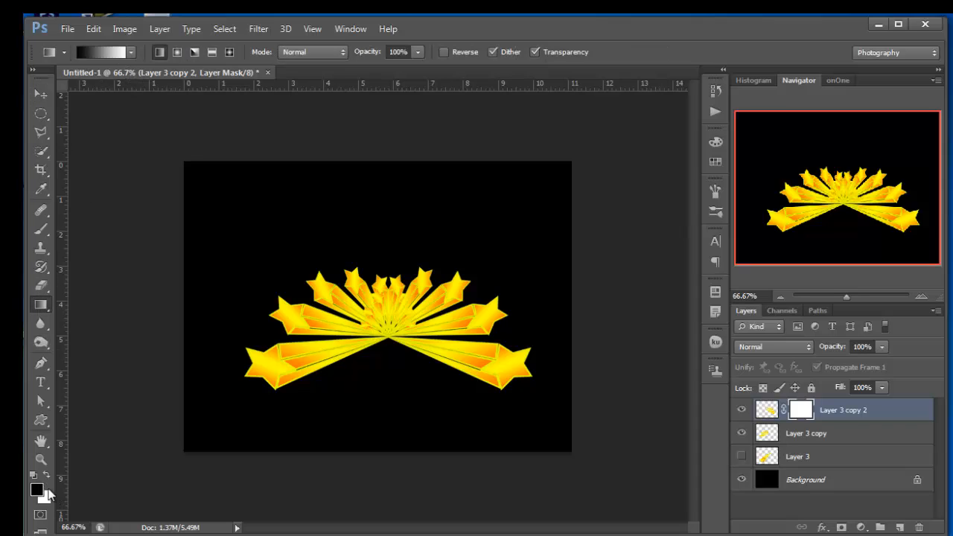
pyautogui.click(131, 53)
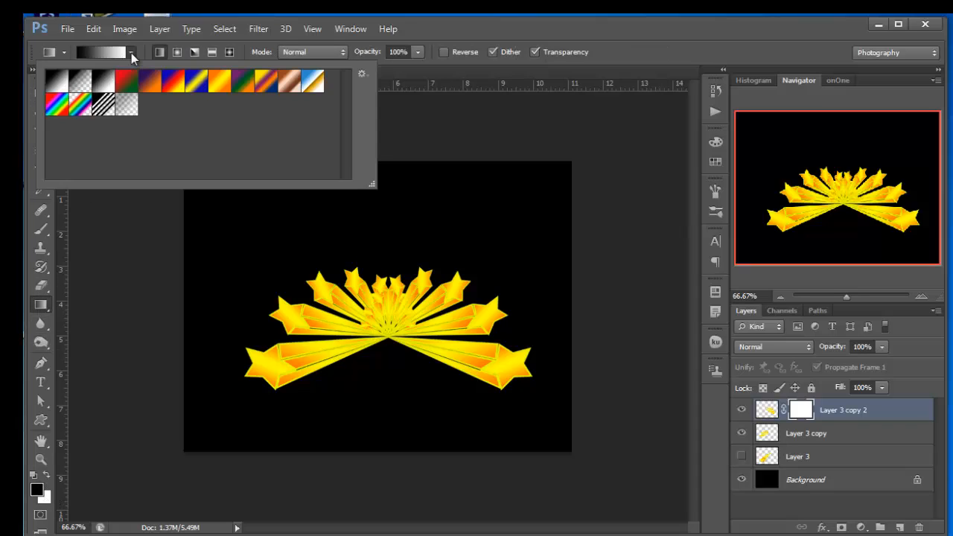
pyautogui.click(633, 50)
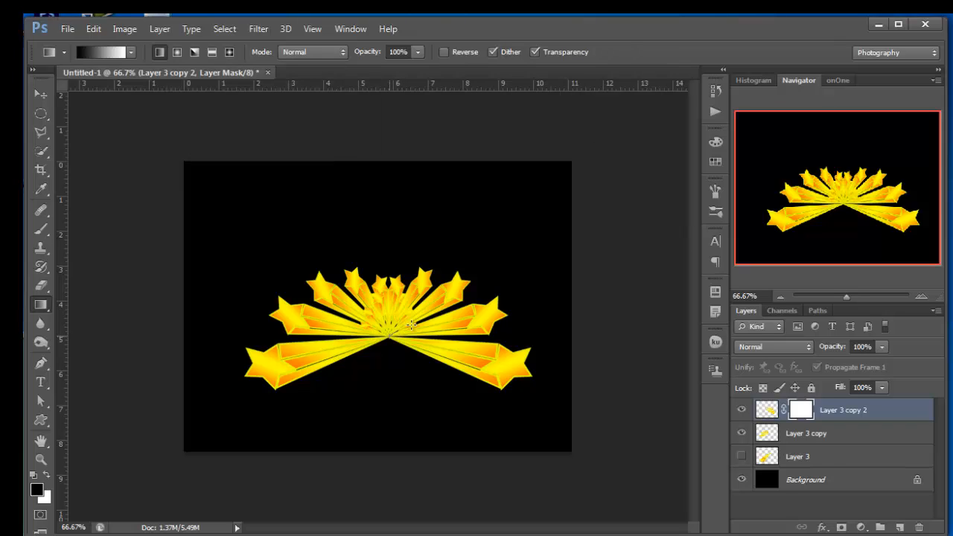
pyautogui.moveTo(388, 336); pyautogui.dragTo(443, 317)
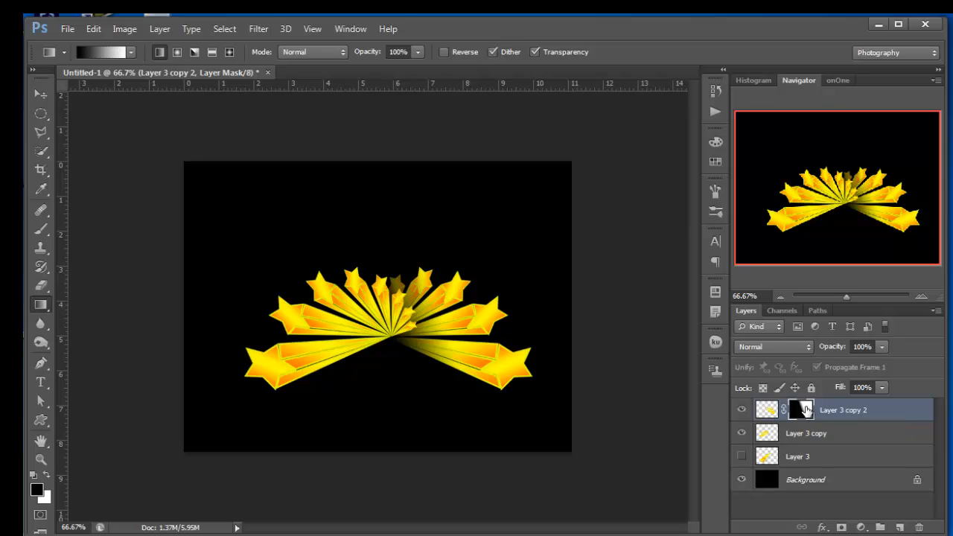
# Soften the mask of Layer 3 copy 2 with a Gaussian Blur of 109.1 pixels radius
pyautogui.click(259, 28)
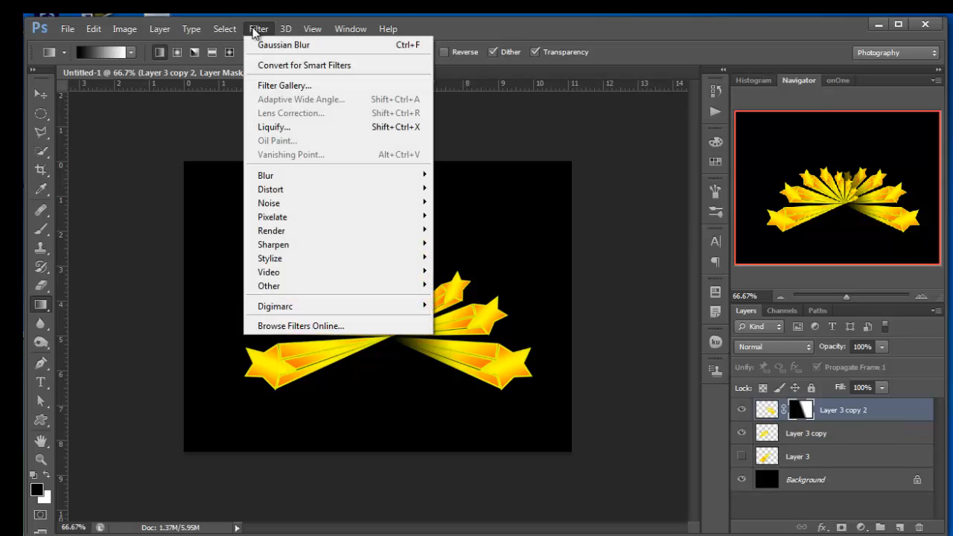
pyautogui.moveTo(362, 178)
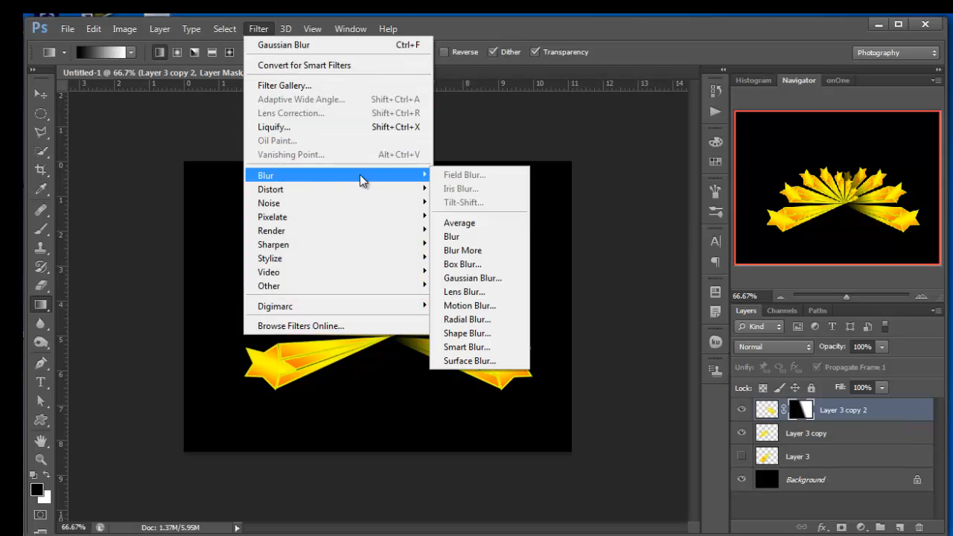
pyautogui.click(488, 277)
pyautogui.moveTo(284, 124); pyautogui.dragTo(737, 123)
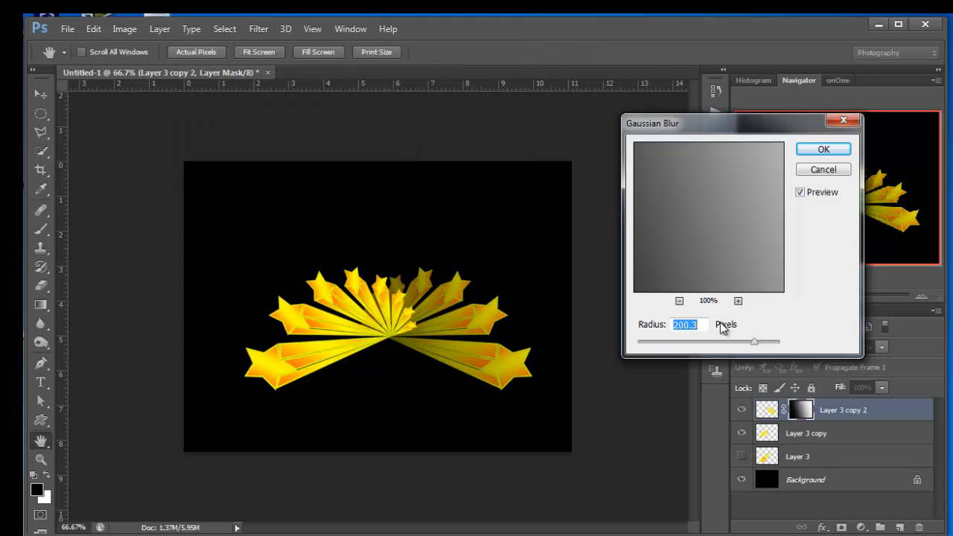
pyautogui.moveTo(755, 344); pyautogui.dragTo(694, 349)
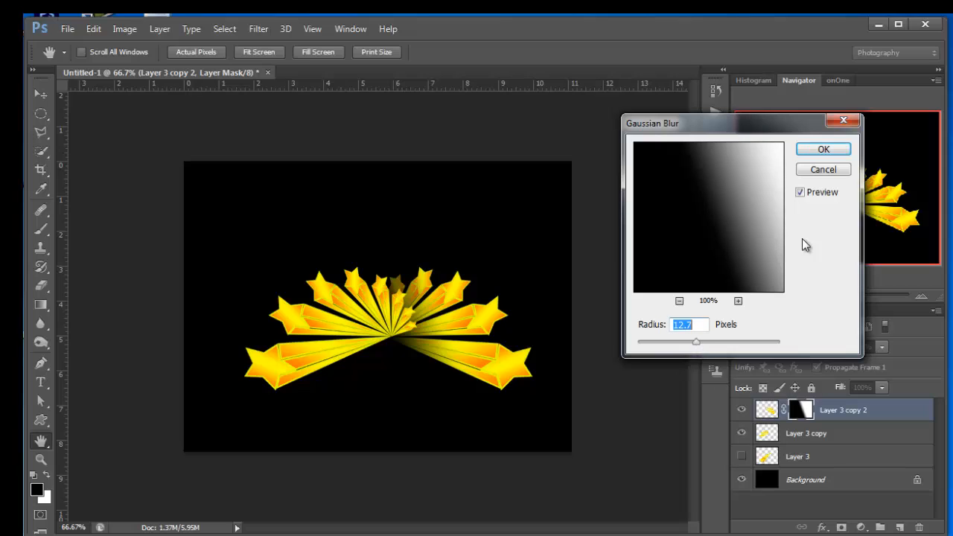
pyautogui.click(800, 194)
pyautogui.moveTo(700, 350); pyautogui.dragTo(733, 351)
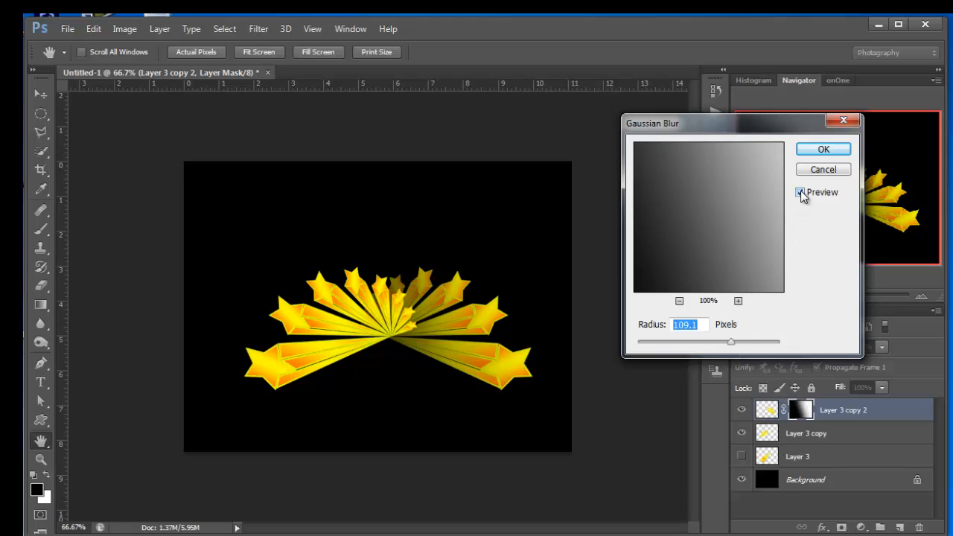
pyautogui.click(824, 149)
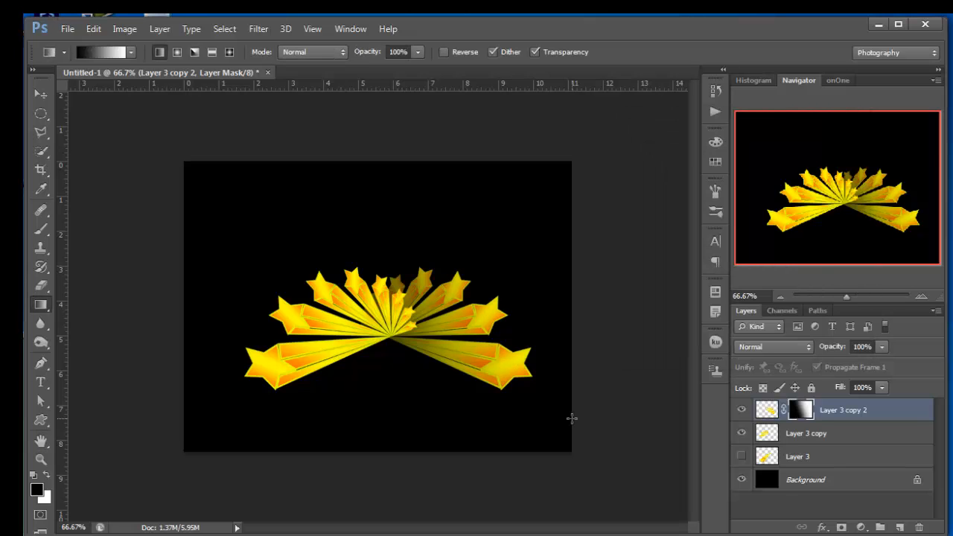